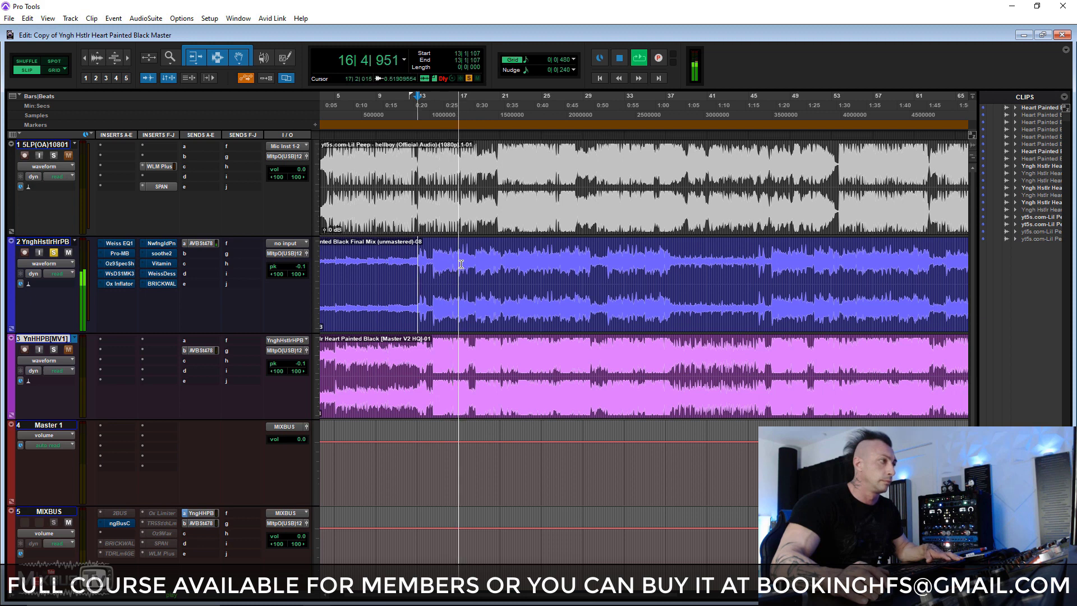
Step: Stop playback and move the solo from unmastered track 2 to mastered track 3
key("space")
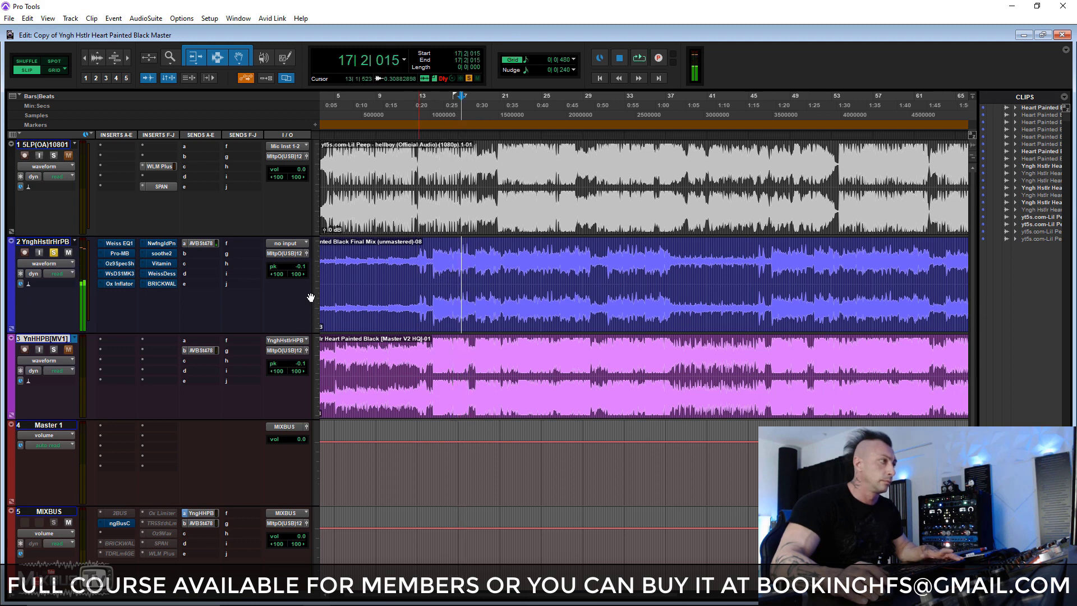
left_click(54, 349)
Step: Restart playback from bar 17 with the mastered track 3 soloed
key("space")
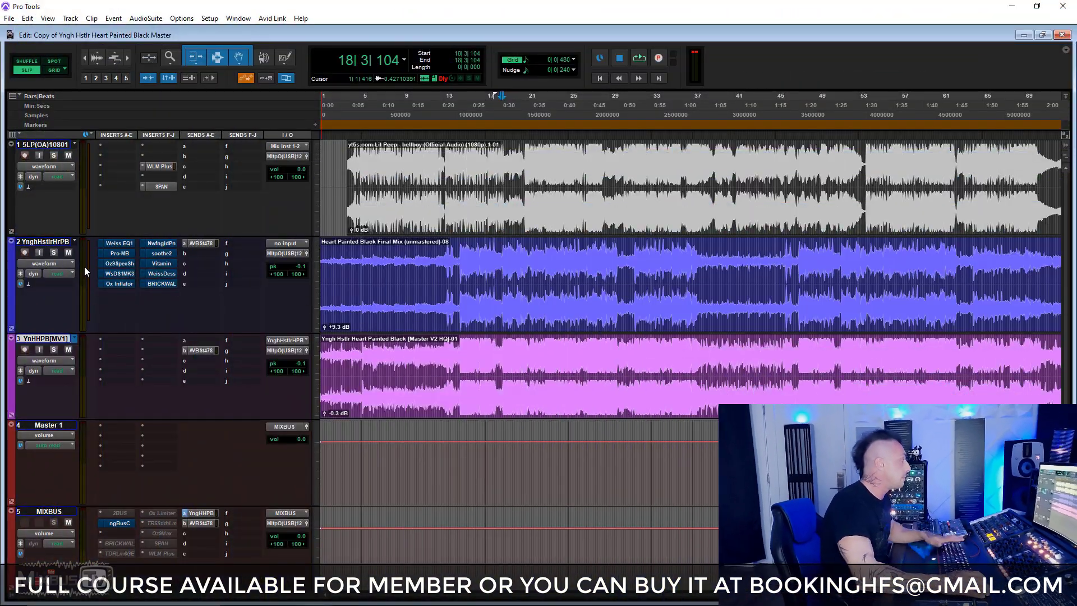
Step: Play the song, switching solo between unmastered track 2 and mastered track 3, ending on track 3
key("space")
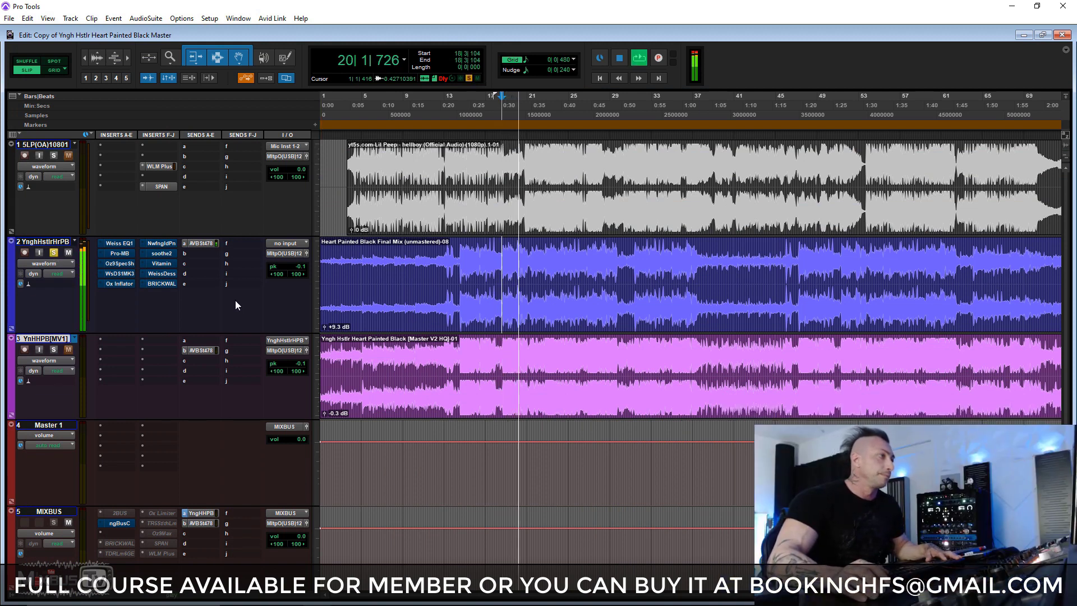
left_click(56, 347)
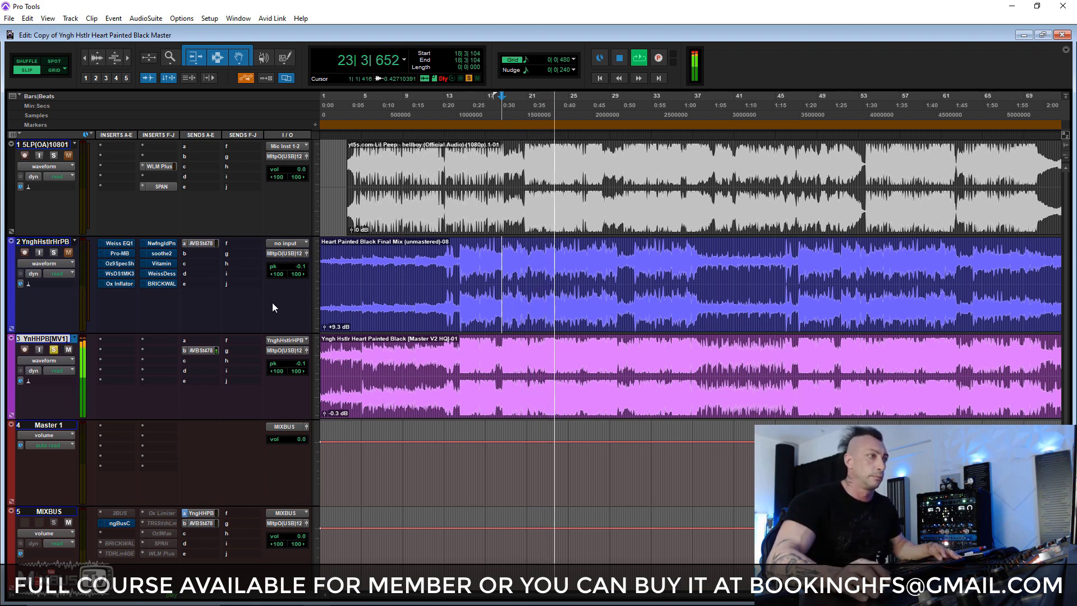
scroll(272, 302, "right", 3)
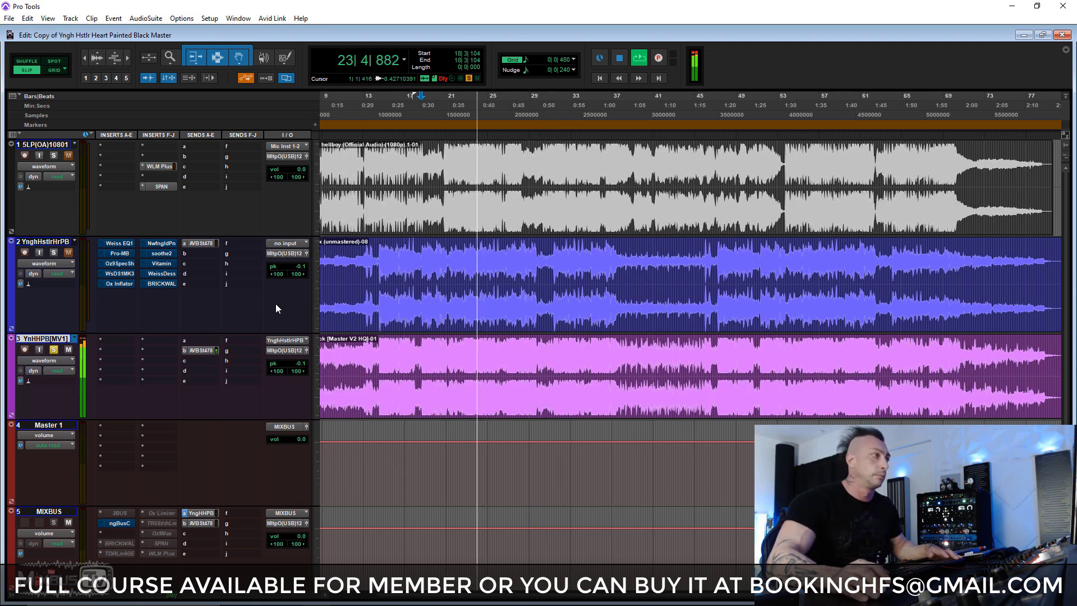
left_click(54, 253)
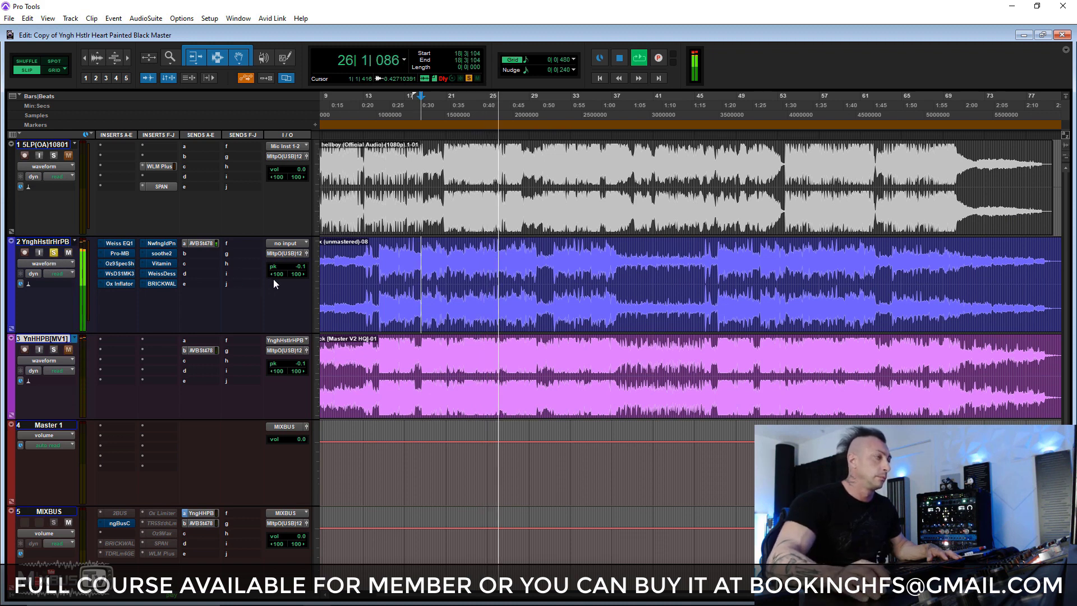
left_click(54, 350)
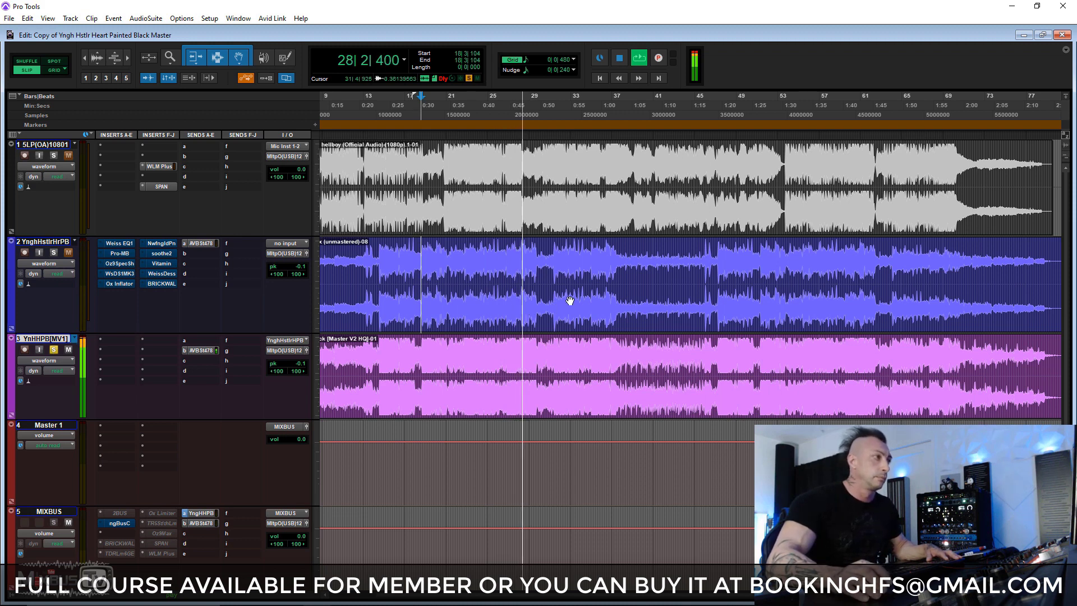
left_click(54, 253)
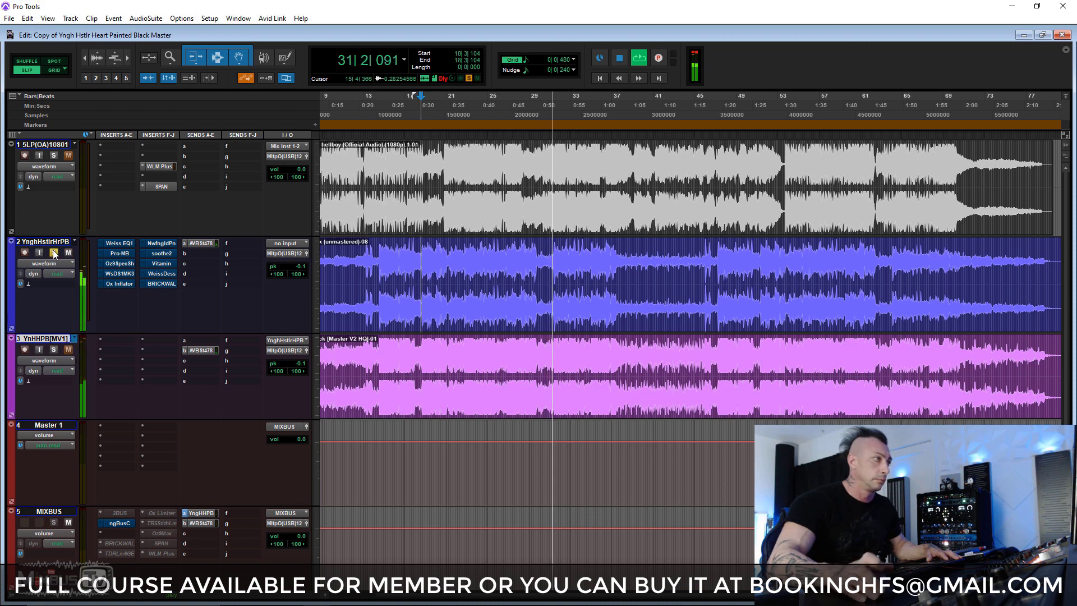
left_click(53, 350)
left_click(53, 349)
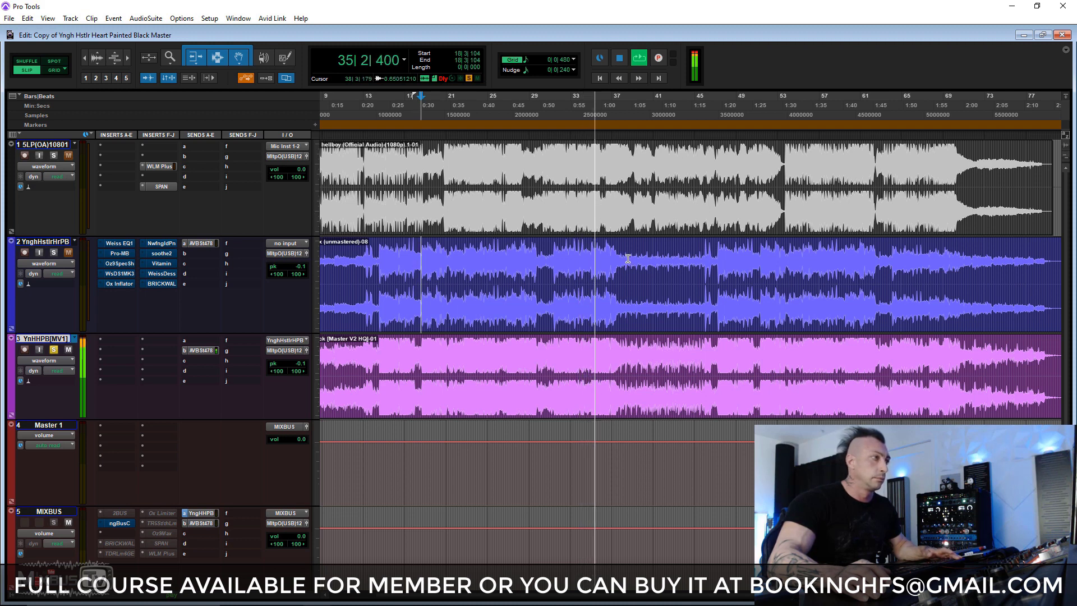
key("space")
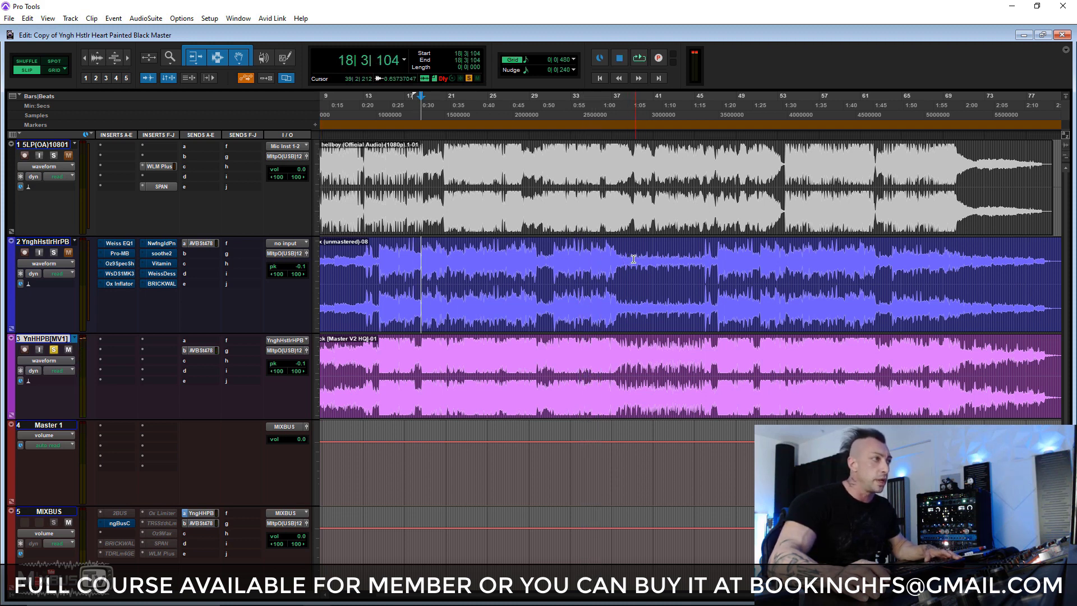
Step: Select bars 35 to 43 of track 2's clip
left_click(625, 256)
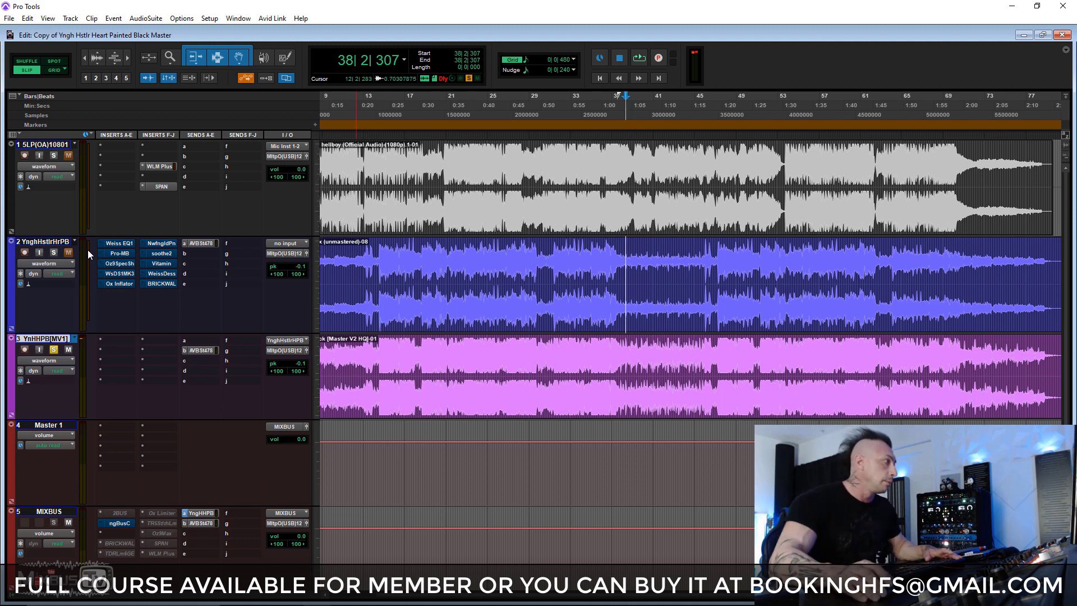
left_click(599, 250)
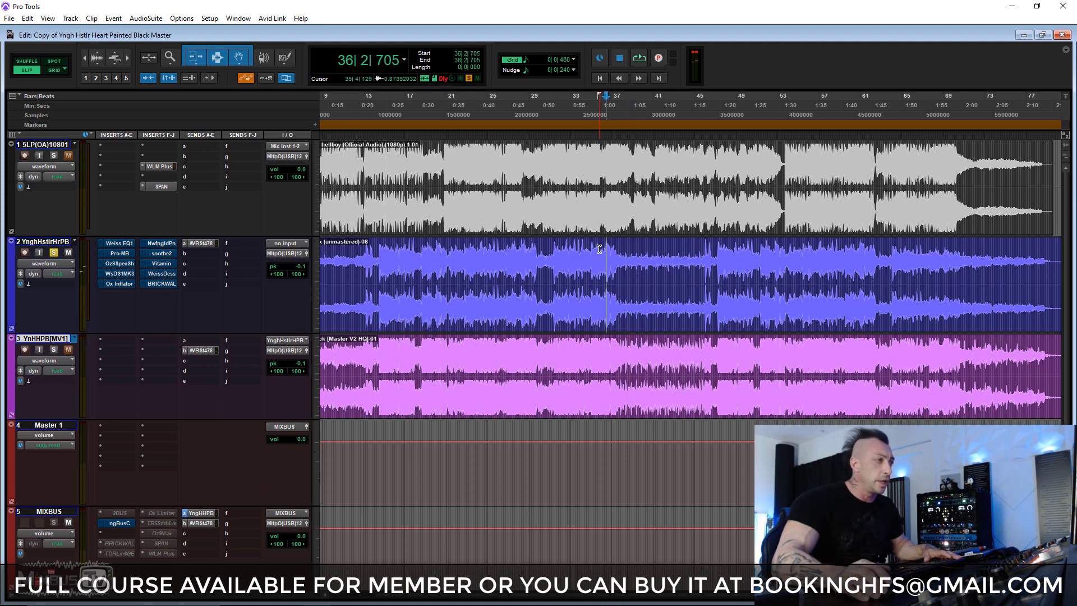
left_click(599, 248)
left_click_drag(595, 249, 676, 262)
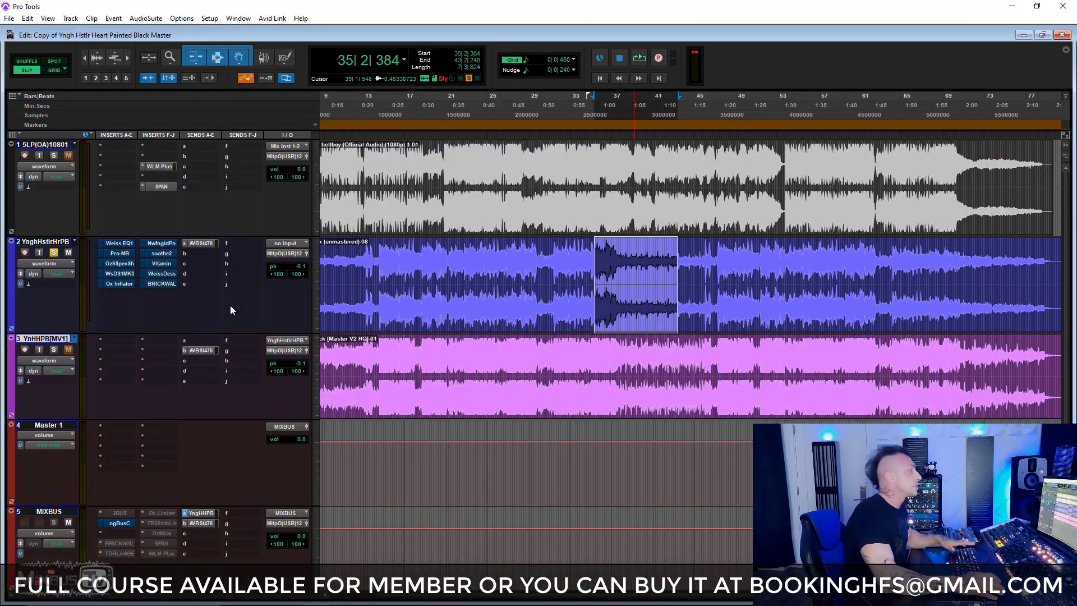
Step: Play the selected bars 35–43, then move the edit point to bar 45 and stop
key("space")
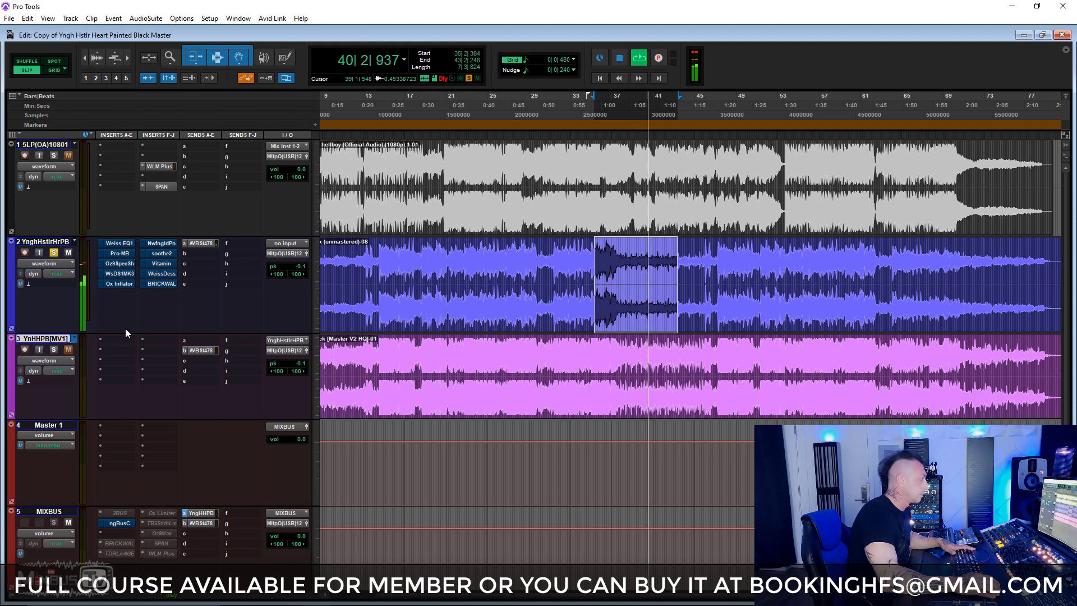
key("space")
key("space")
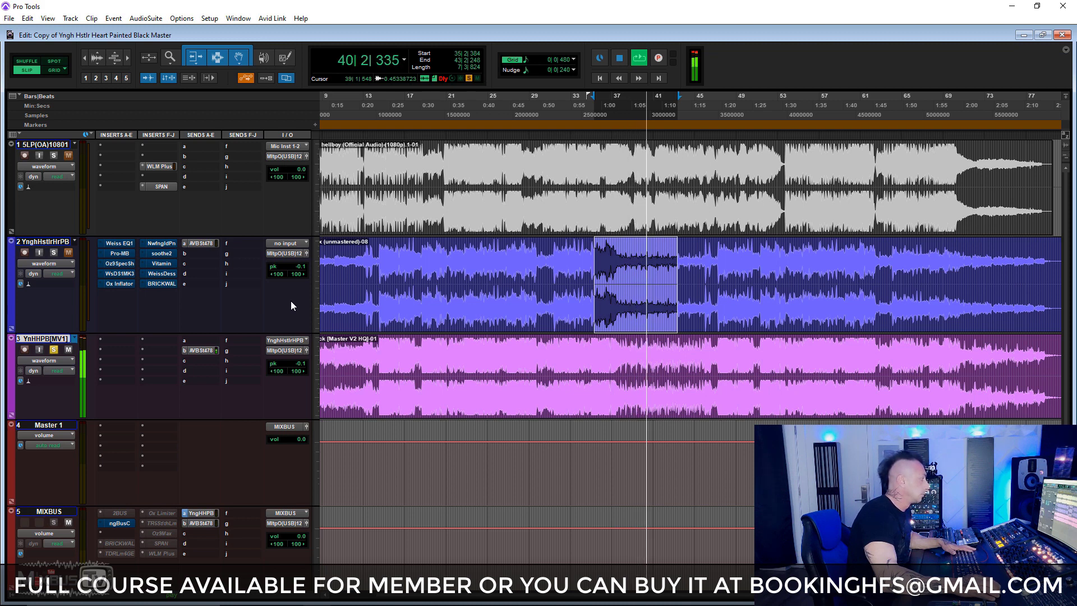
left_click(695, 269)
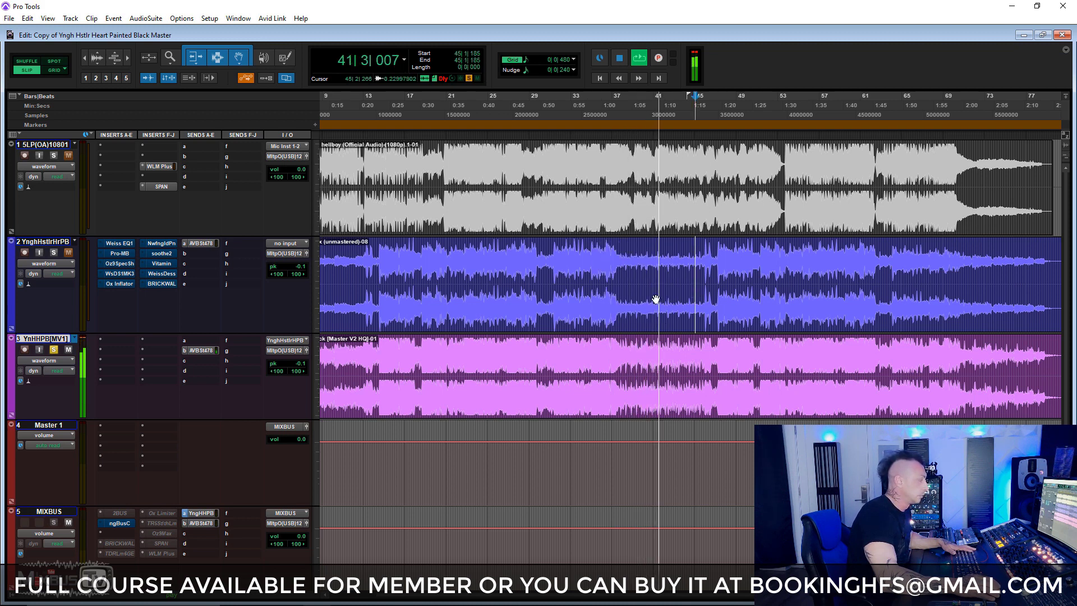
key("space")
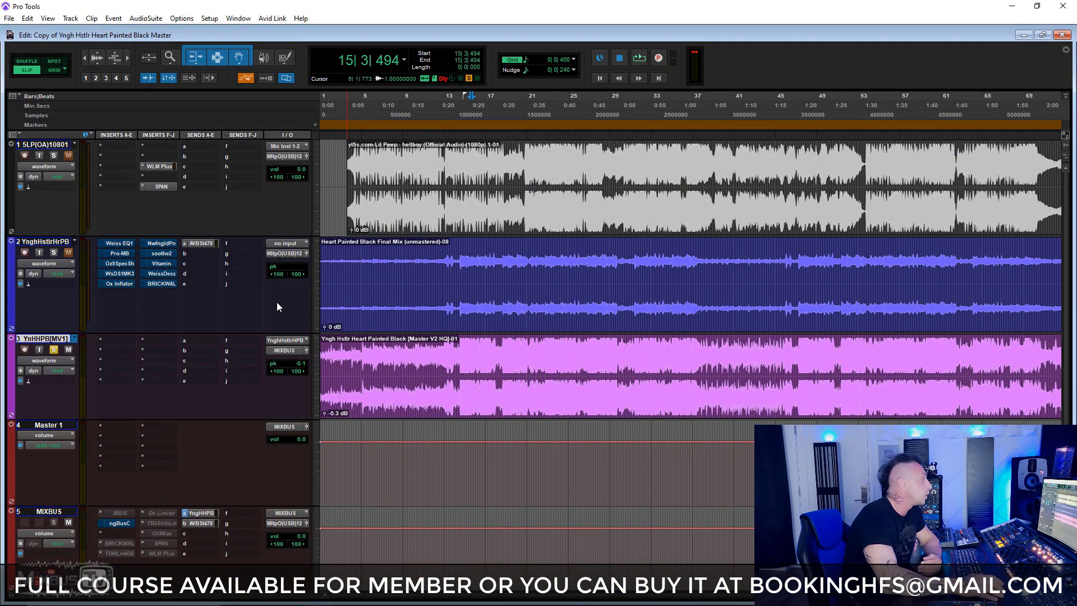
Step: Make track 2 much taller and select bars 5–59 of track 3's mastered clip
left_click_drag(298, 334, 270, 365)
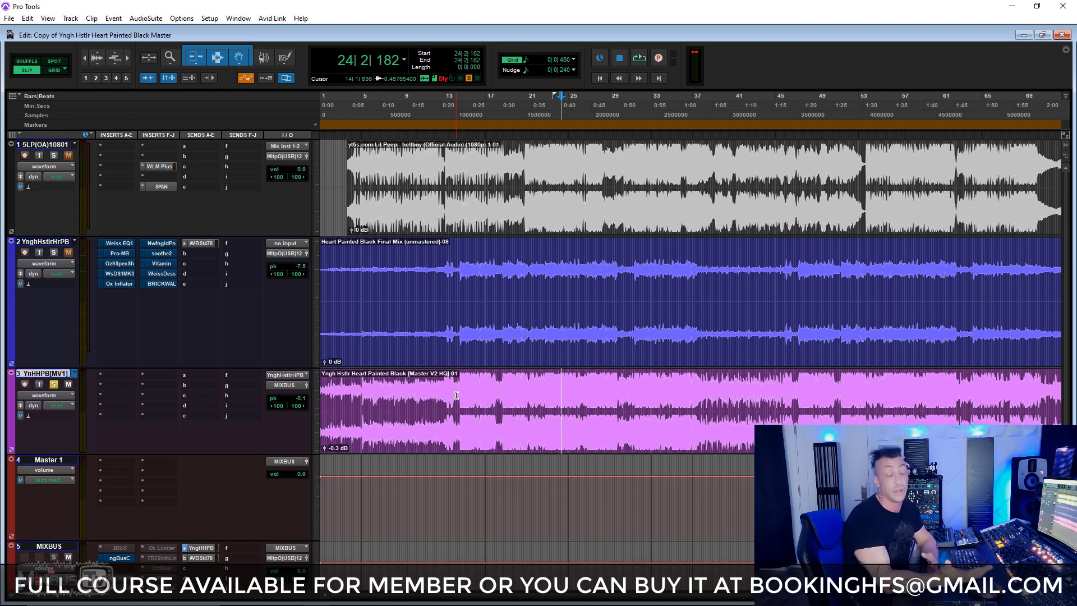
left_click_drag(365, 392, 969, 380)
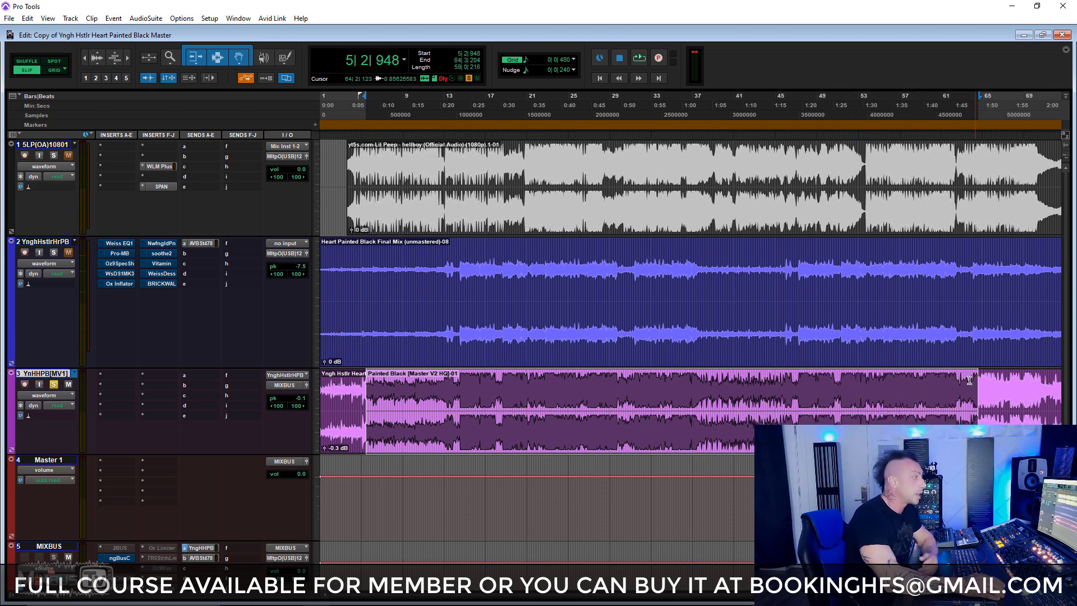
Step: Clear the track 3 selection, zoom to bars 1–35, and set the edit point on track 2 at 14|2|717
key("ctrl+bracketleft")
left_click(711, 389)
left_click(392, 314)
key("ctrl+bracketright")
key("ctrl+bracketright")
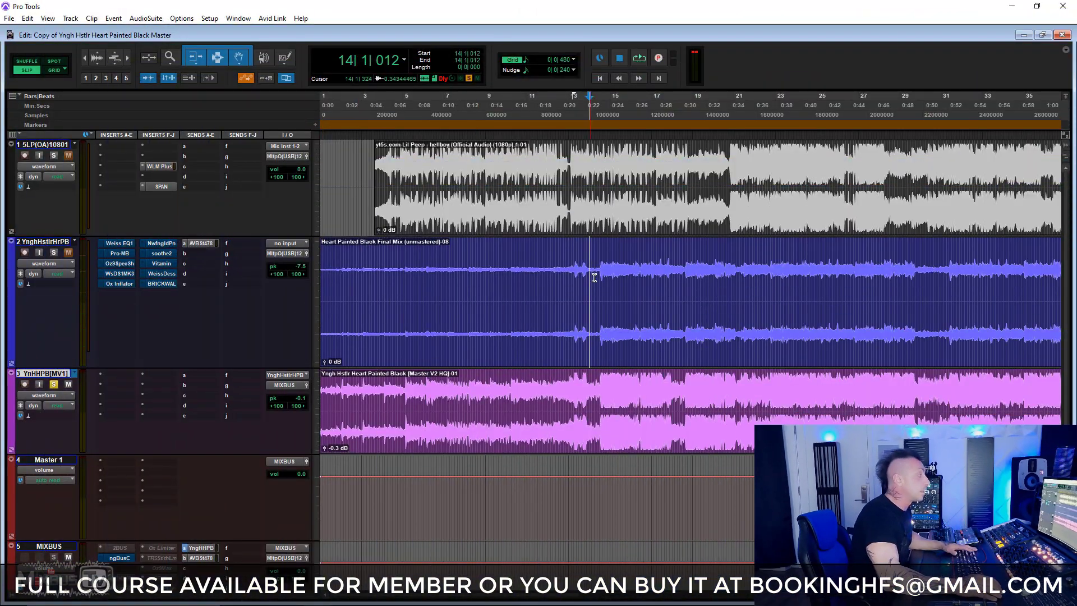
left_click(597, 275)
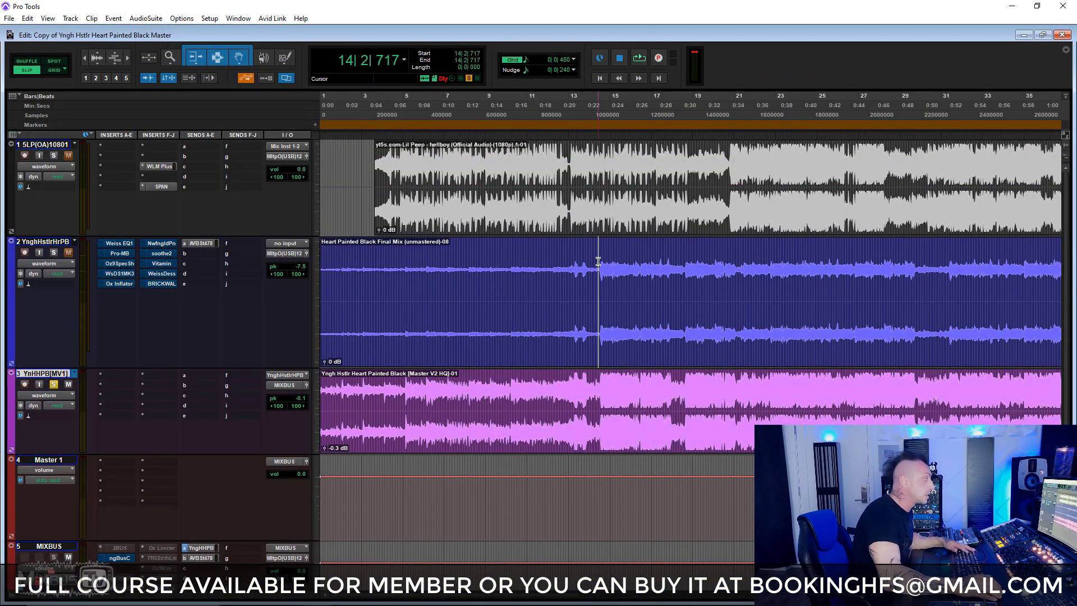
Step: Open track 2's Weiss EQ1 and enlarge and reposition its window
left_click(120, 243)
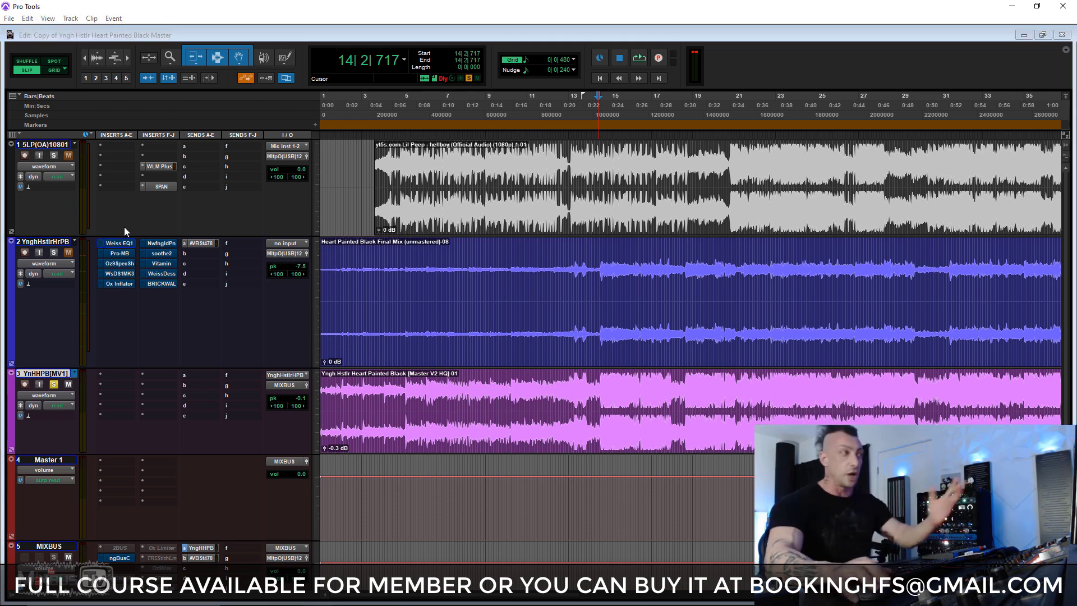
left_click_drag(523, 248, 770, 287)
left_click_drag(623, 66, 699, 65)
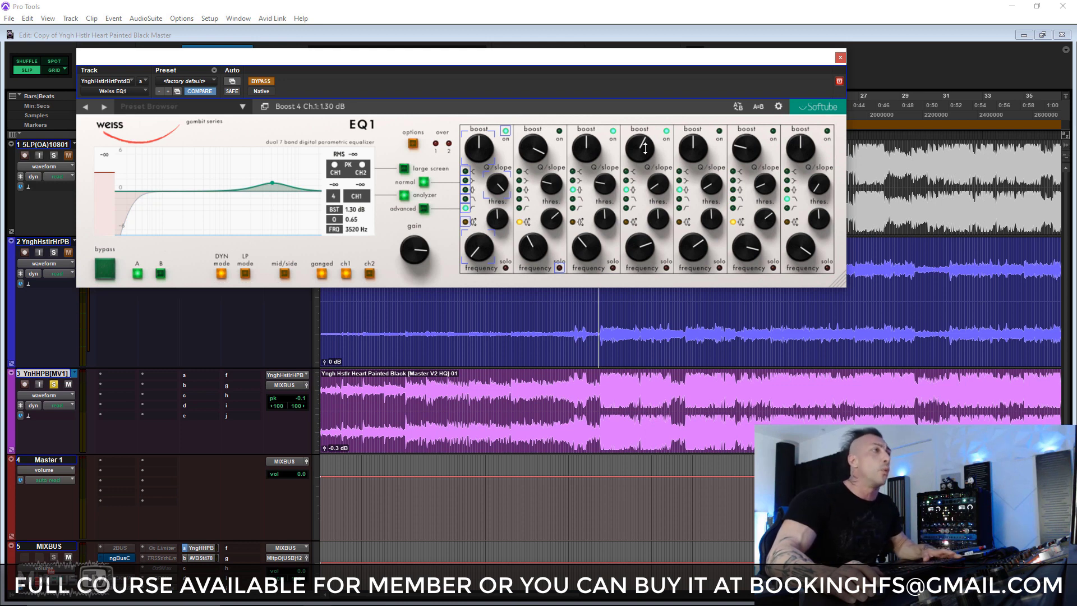
left_click_drag(838, 284, 938, 308)
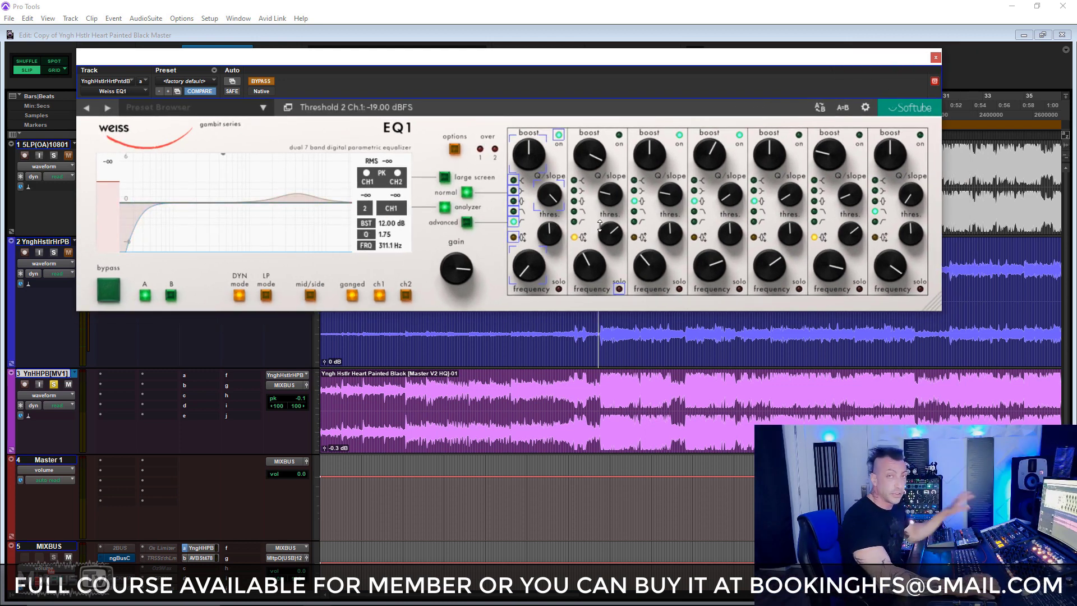
left_click_drag(360, 96, 342, 96)
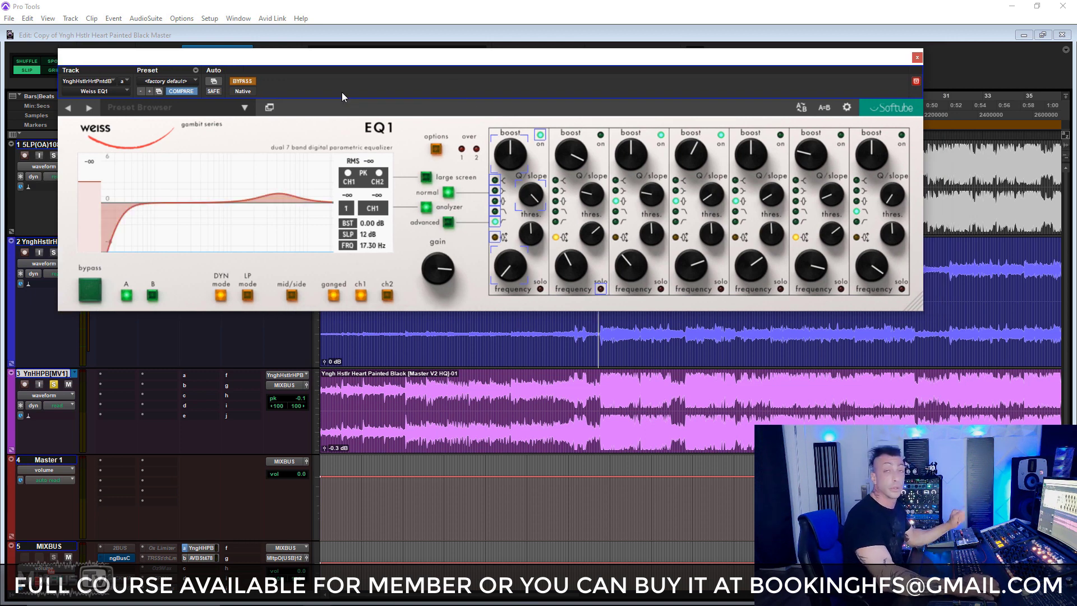
Step: Compare the Weiss EQ1 bypassed and active during playback, then close it
key("space")
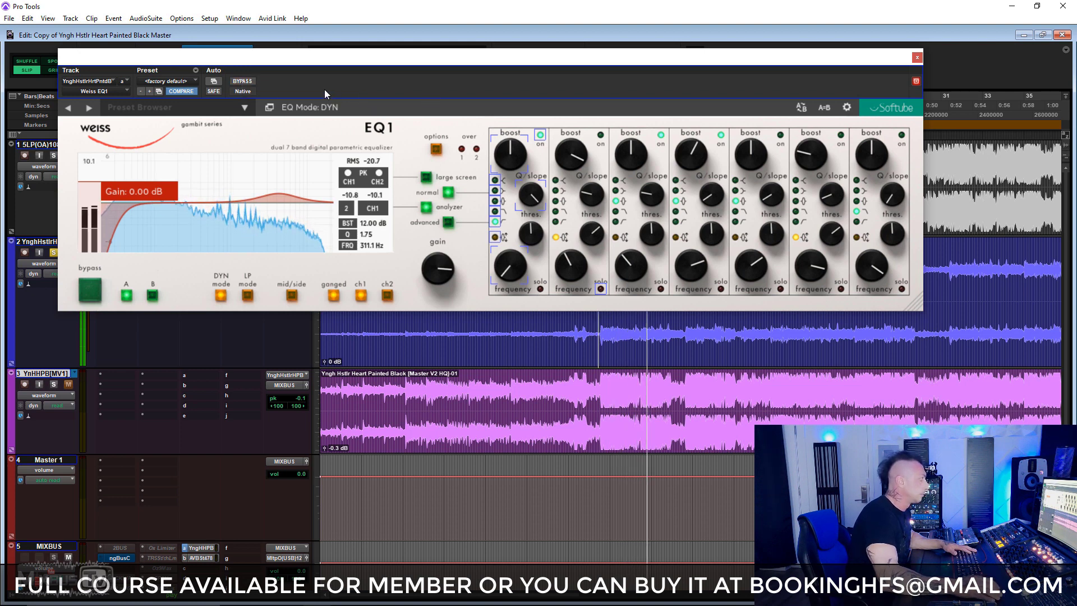
left_click(243, 82)
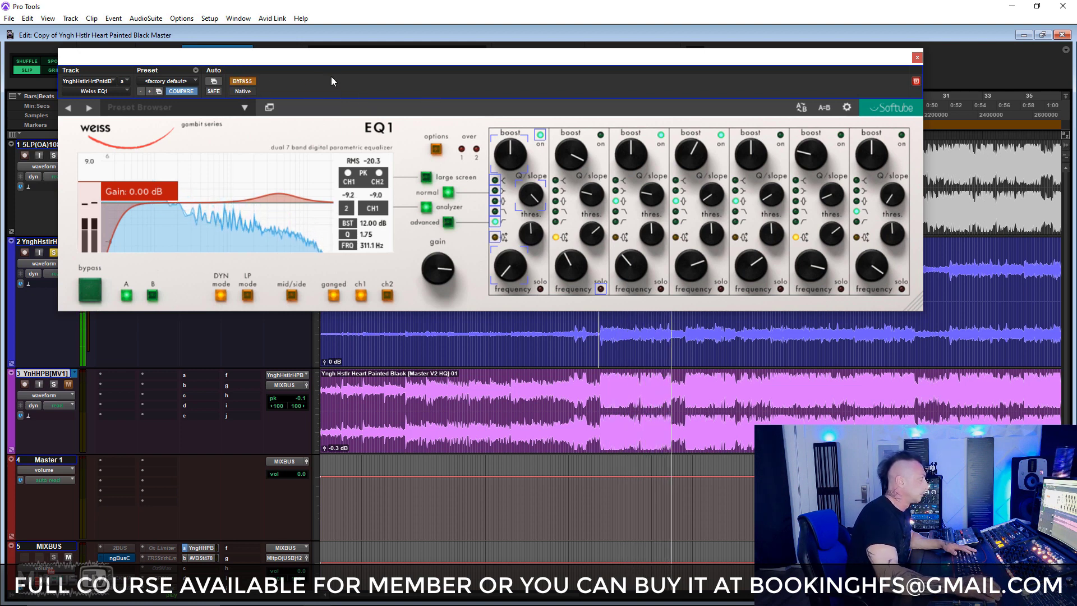
left_click(243, 82)
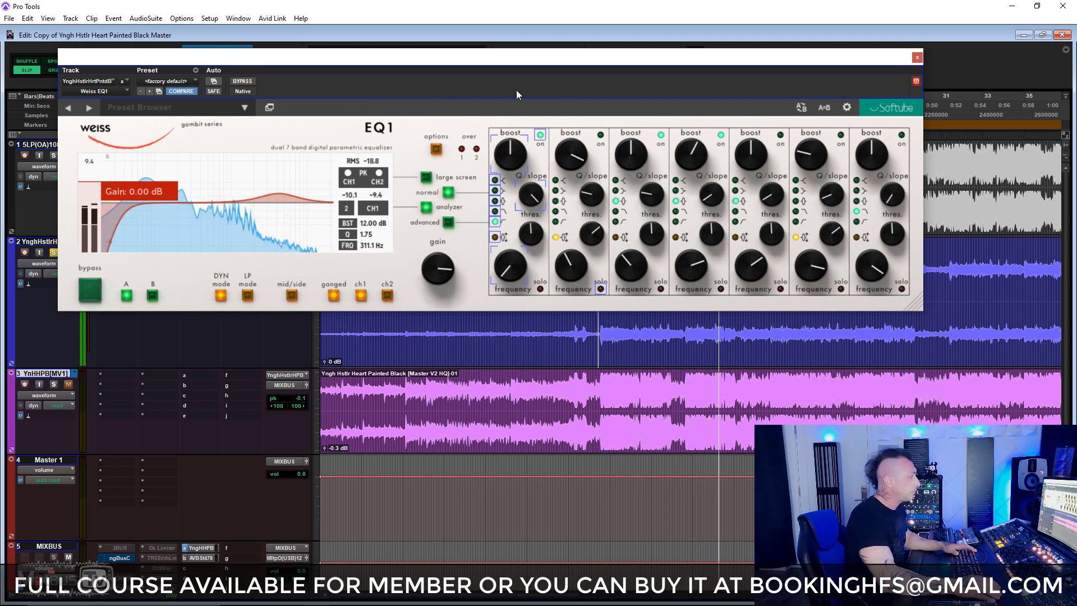
key("space")
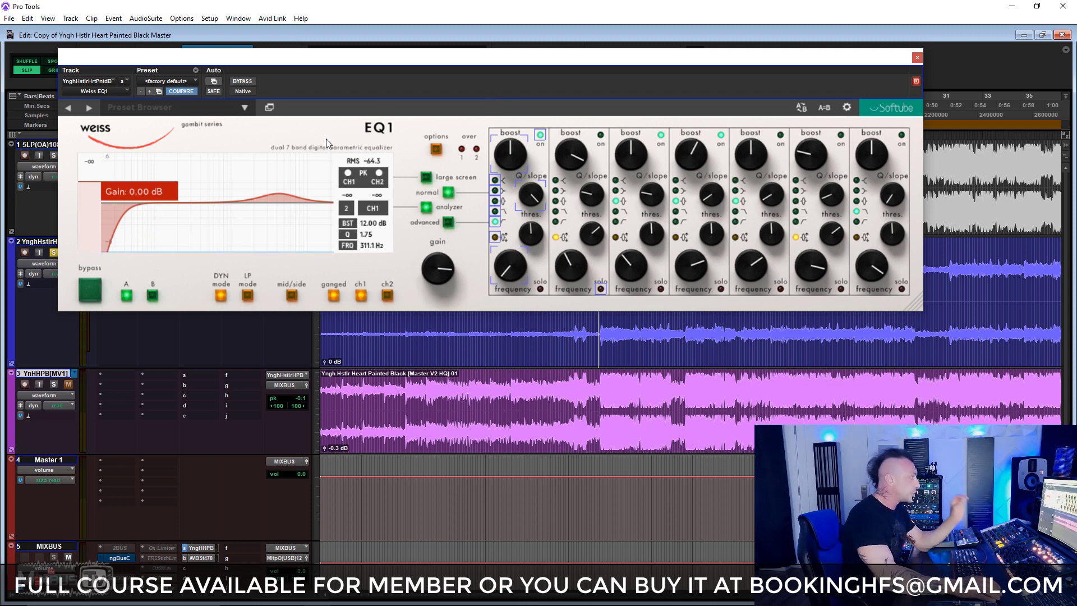
mouse_move(284, 190)
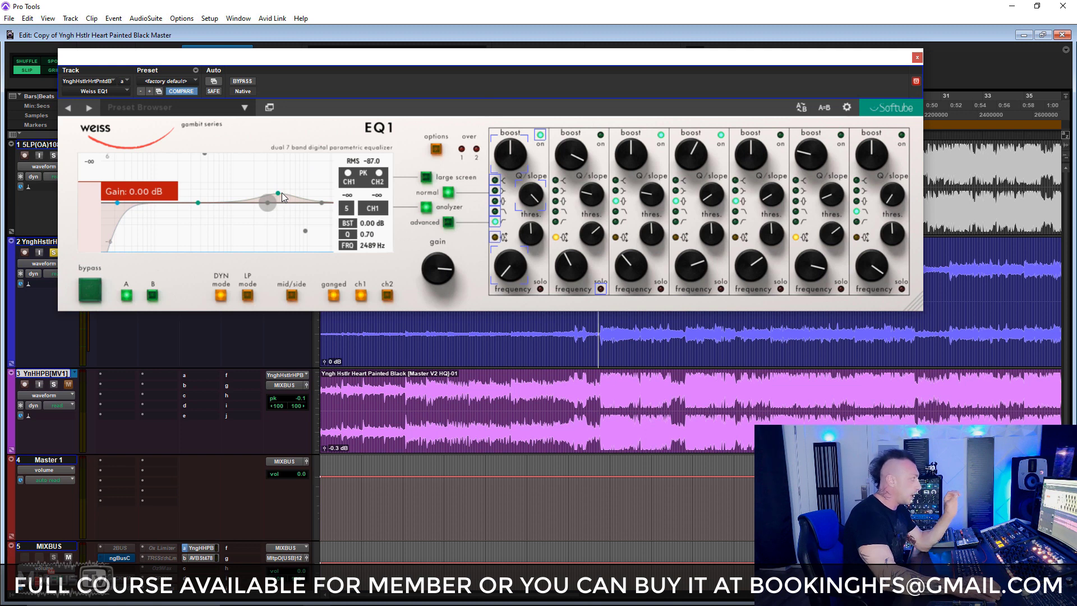
mouse_move(116, 206)
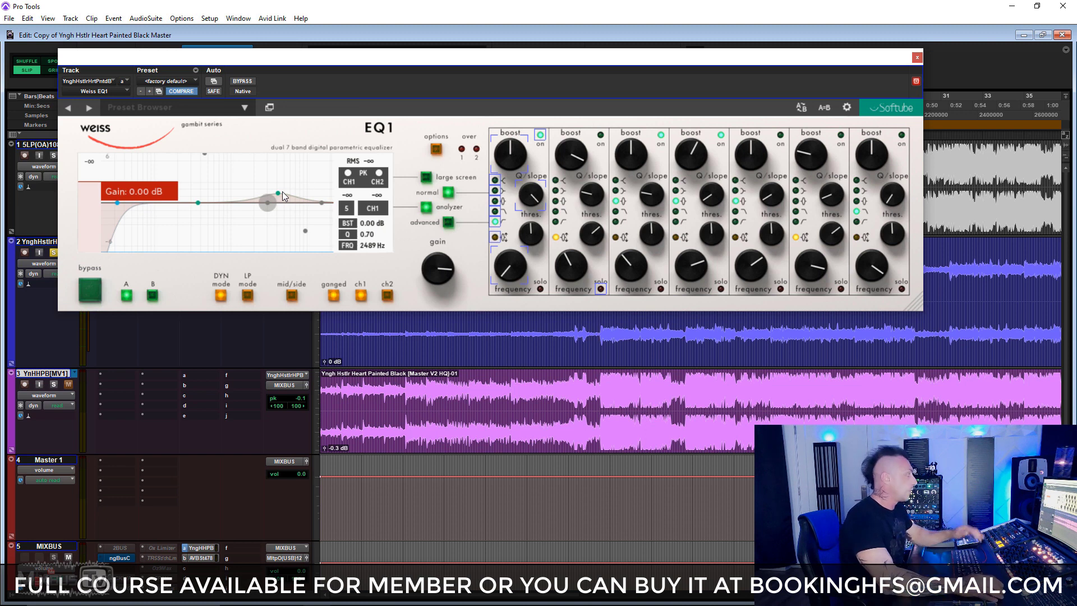
key("ctrl+w")
left_click(125, 253)
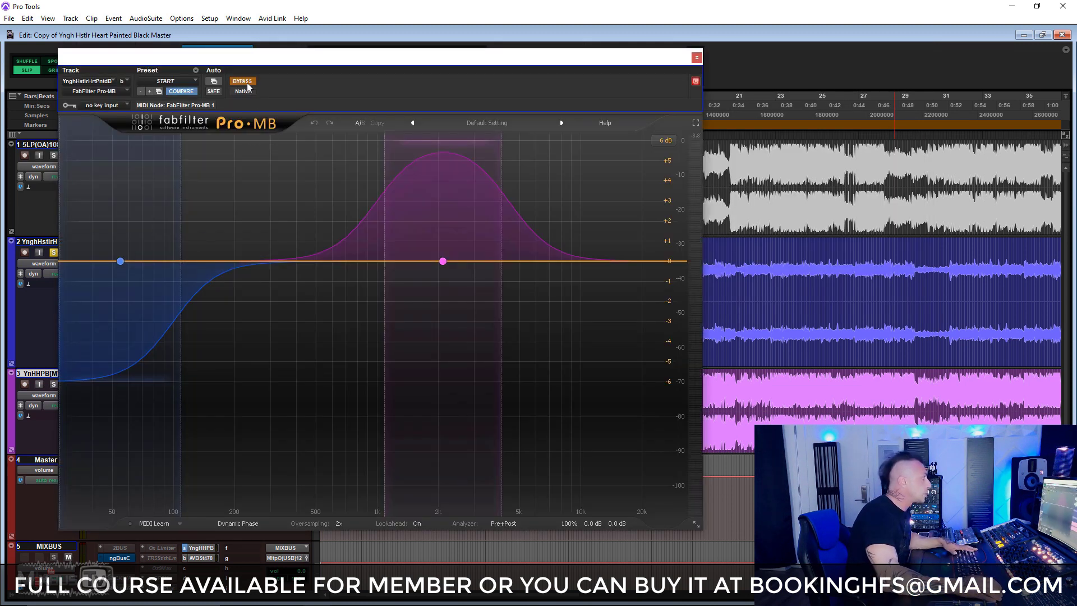
left_click_drag(368, 62, 387, 49)
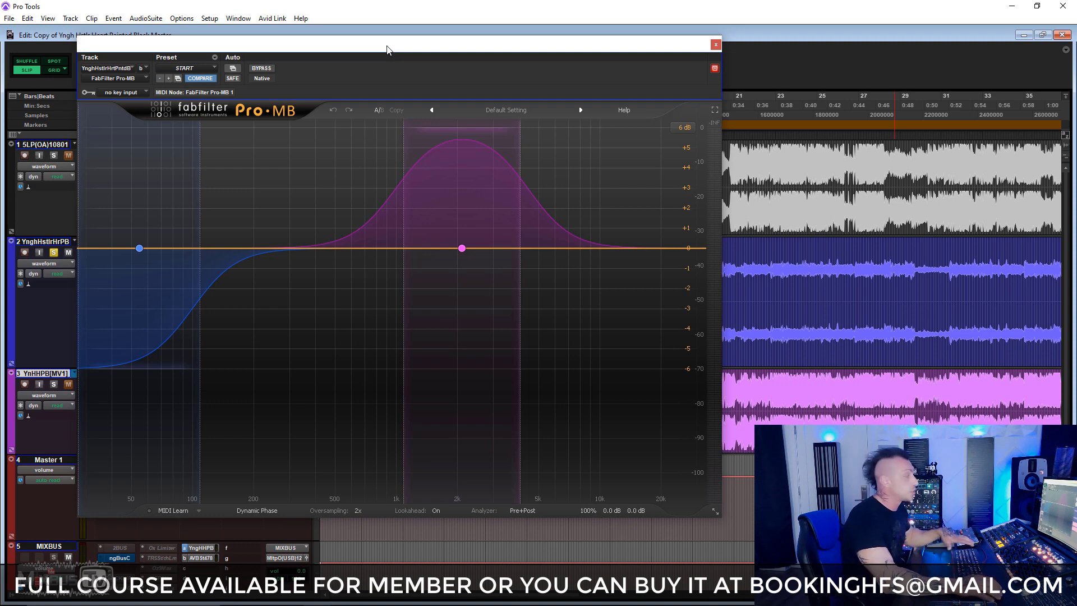
left_click(438, 241)
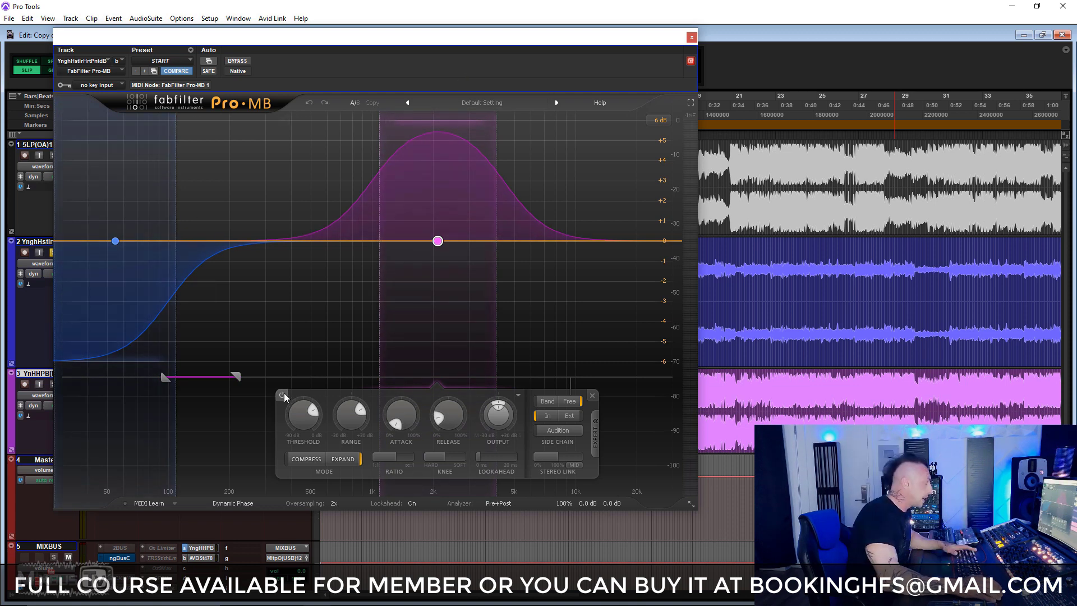
left_click(116, 242)
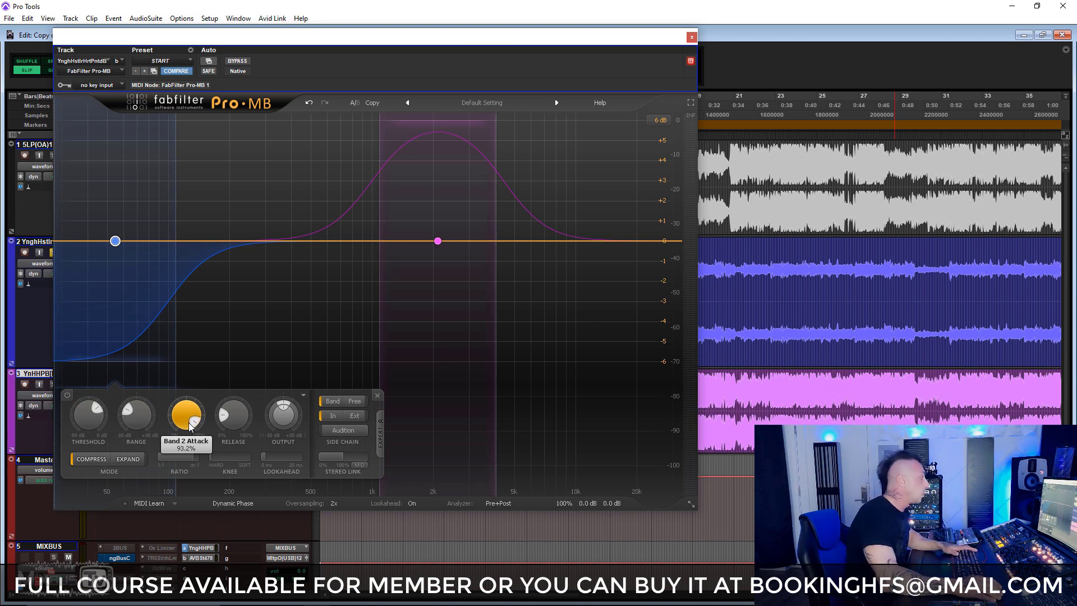
key("space")
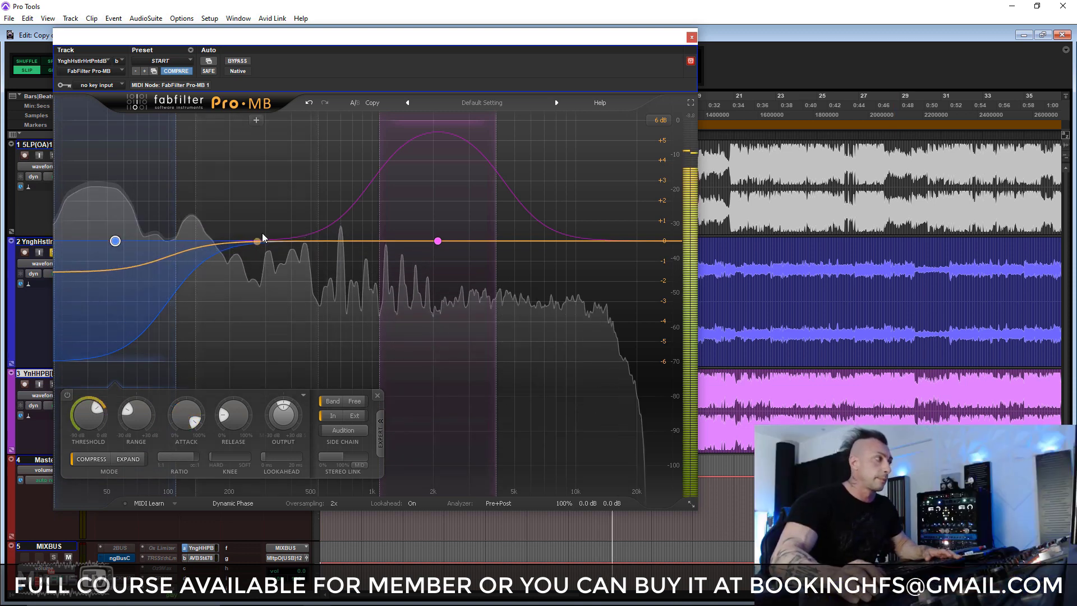
left_click_drag(327, 43, 353, 39)
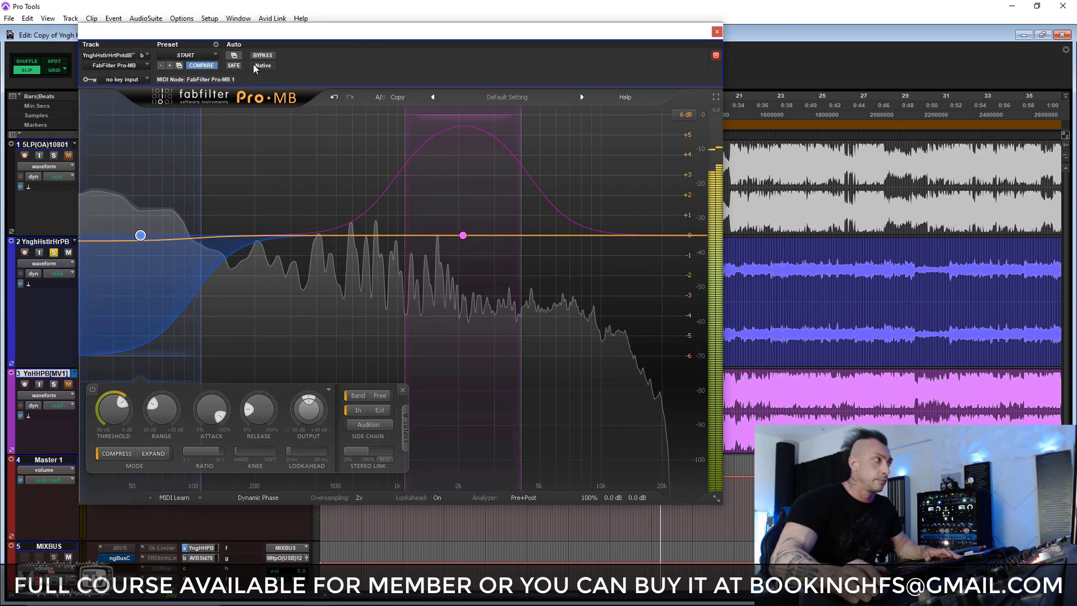
left_click(267, 55)
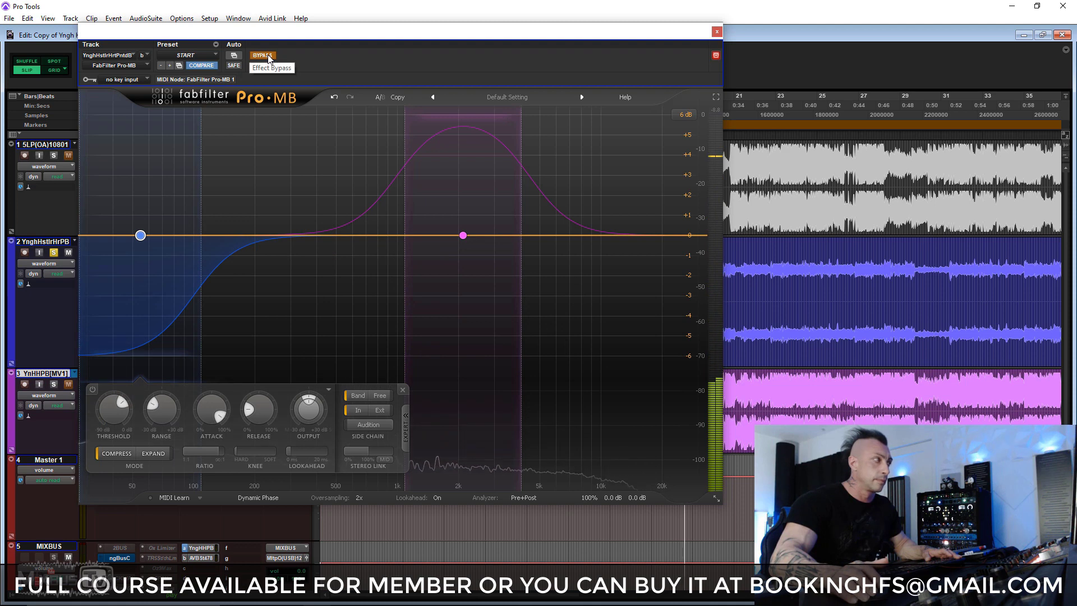
left_click(267, 56)
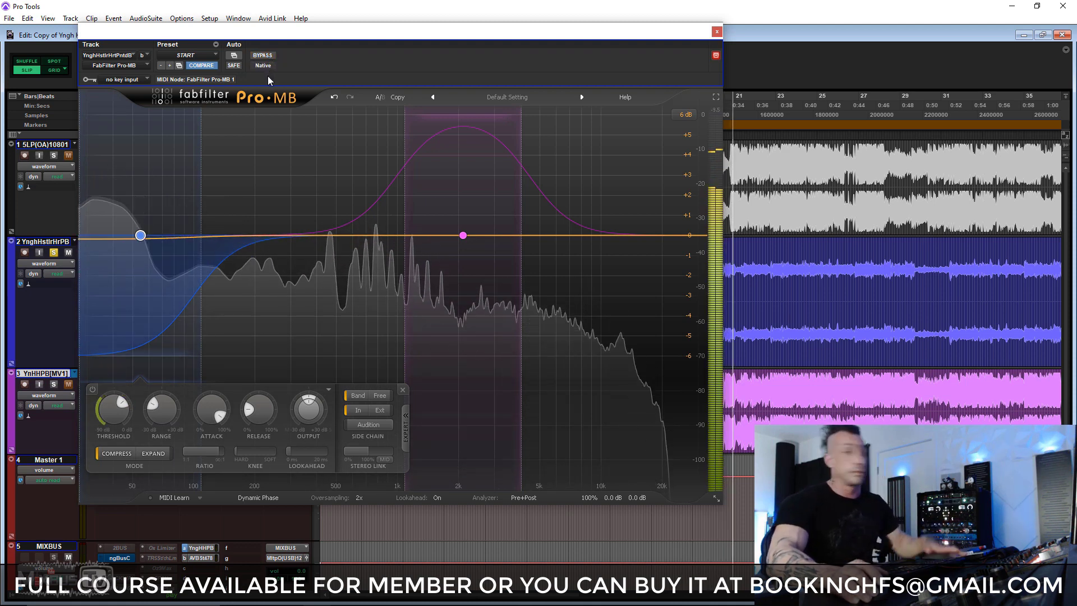
key("space")
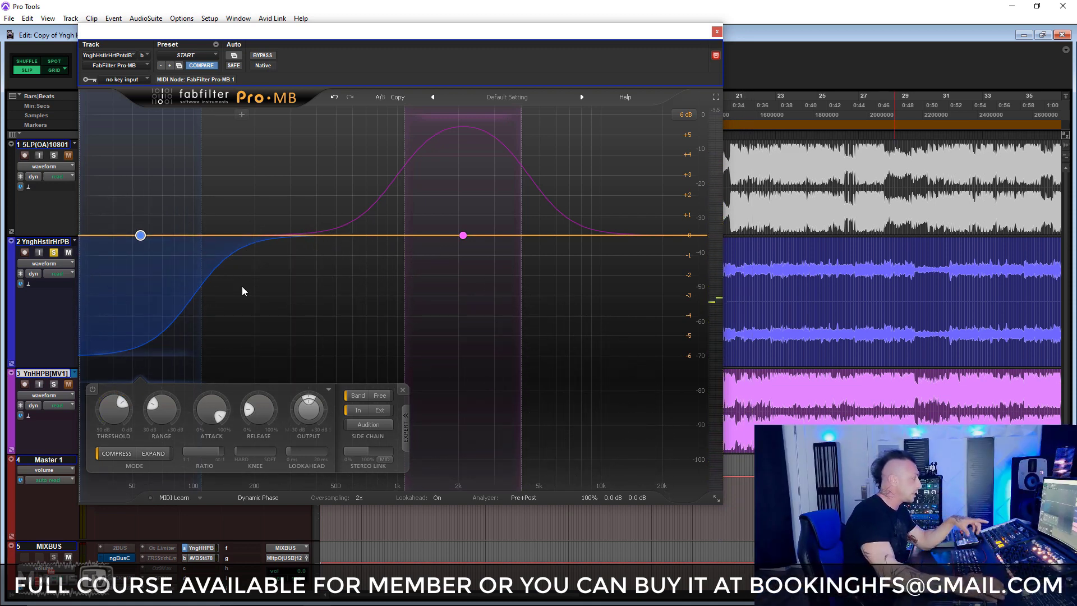
left_click(242, 290)
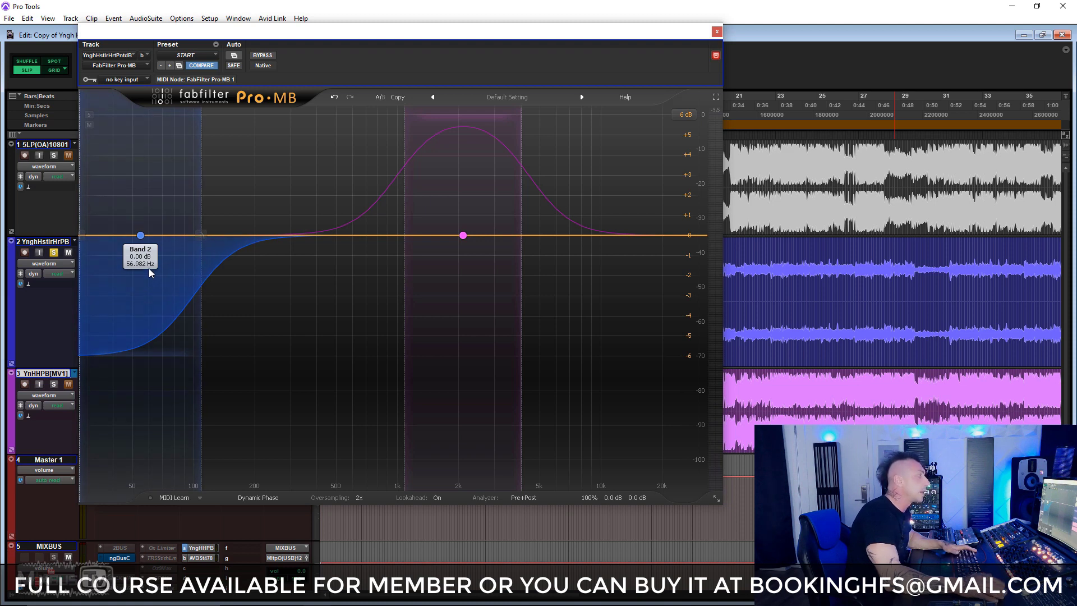
key("space")
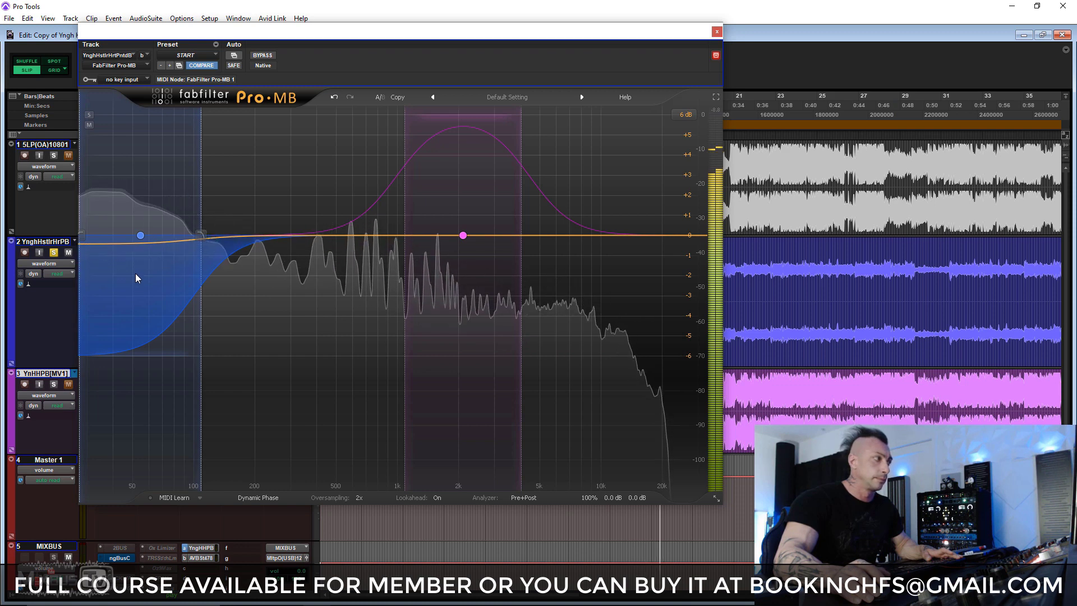
Step: Review the Pro-MB low band and 2100 Hz Band 1 in playback, turning off Band 1's solo
key("space")
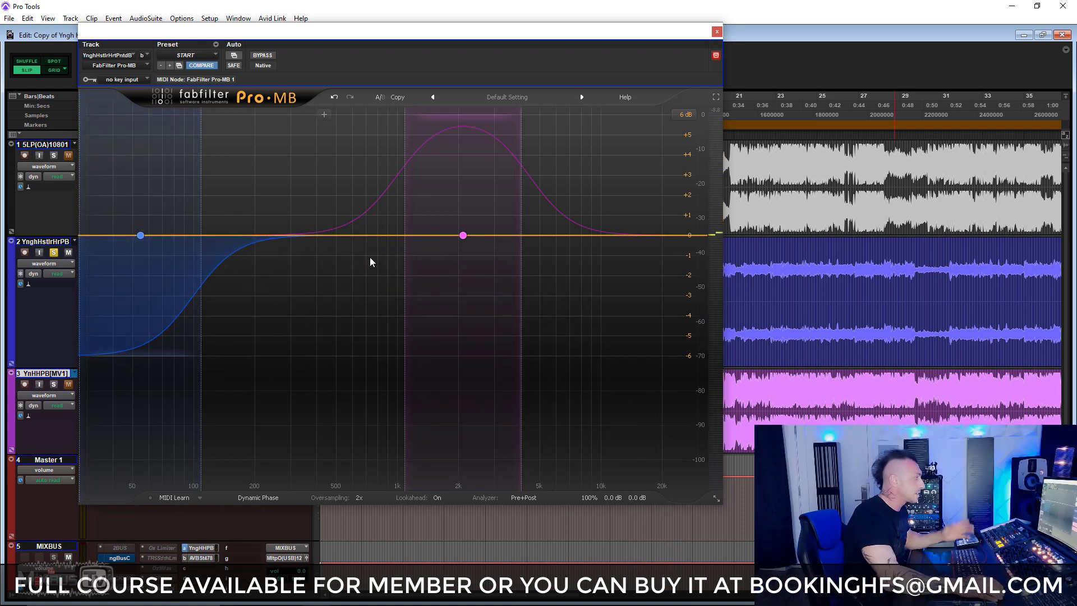
left_click(457, 250)
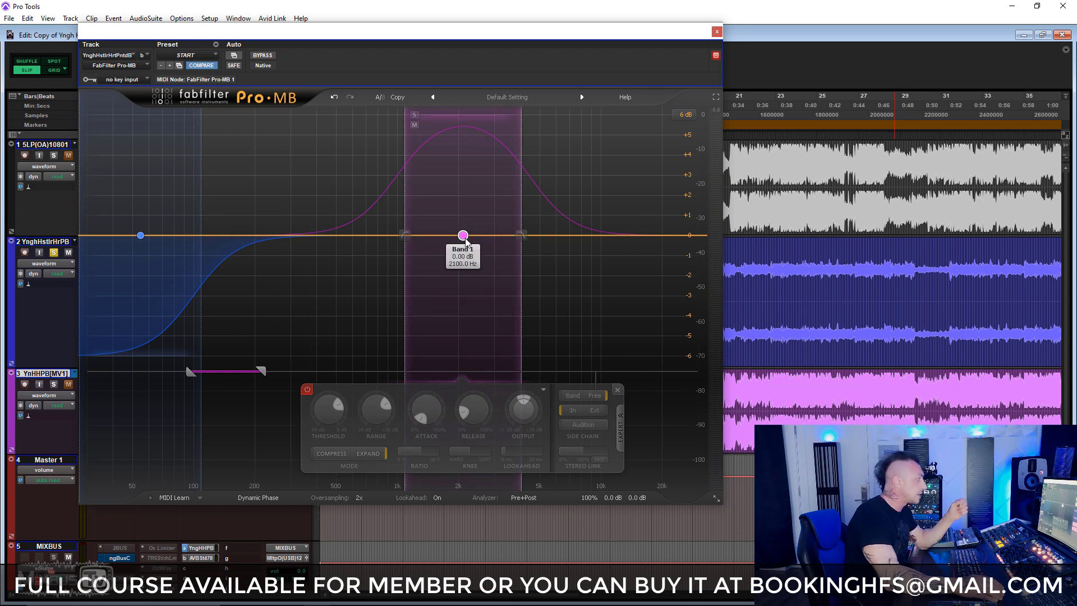
left_click(463, 235)
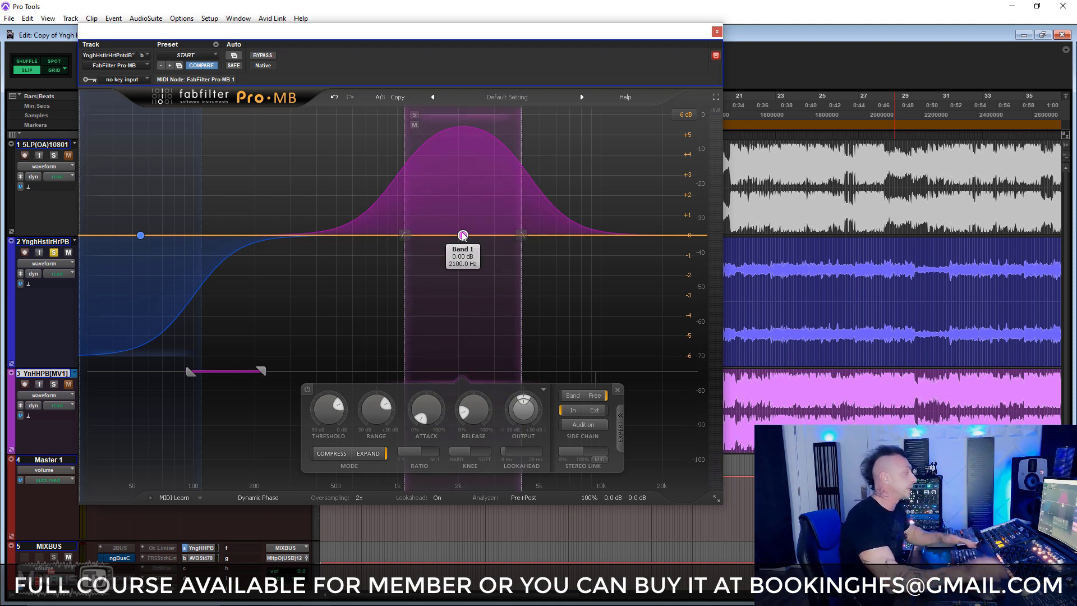
key("space")
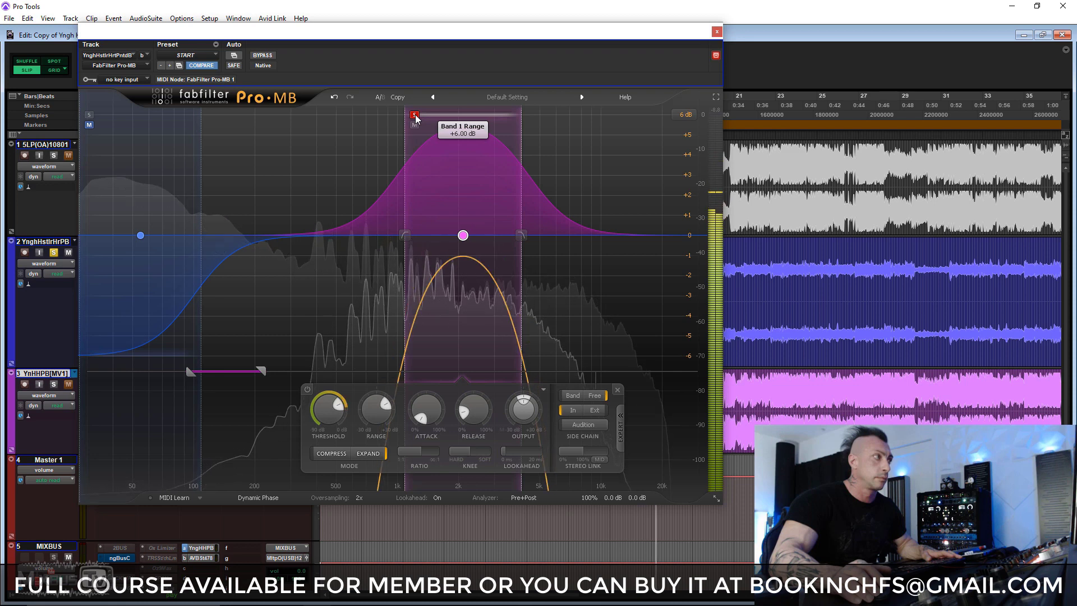
left_click(415, 116)
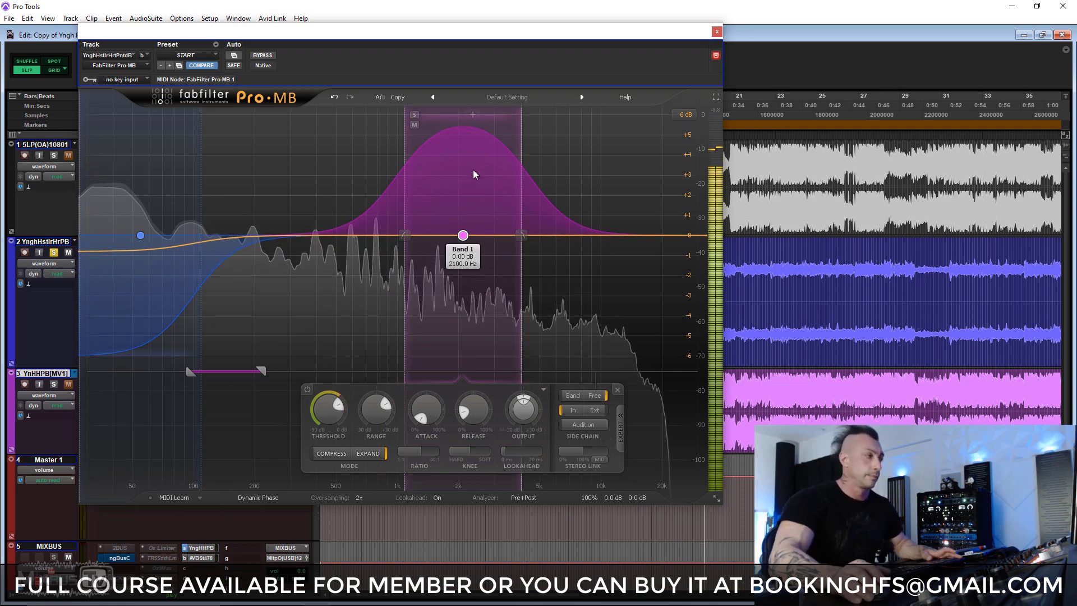
key("space")
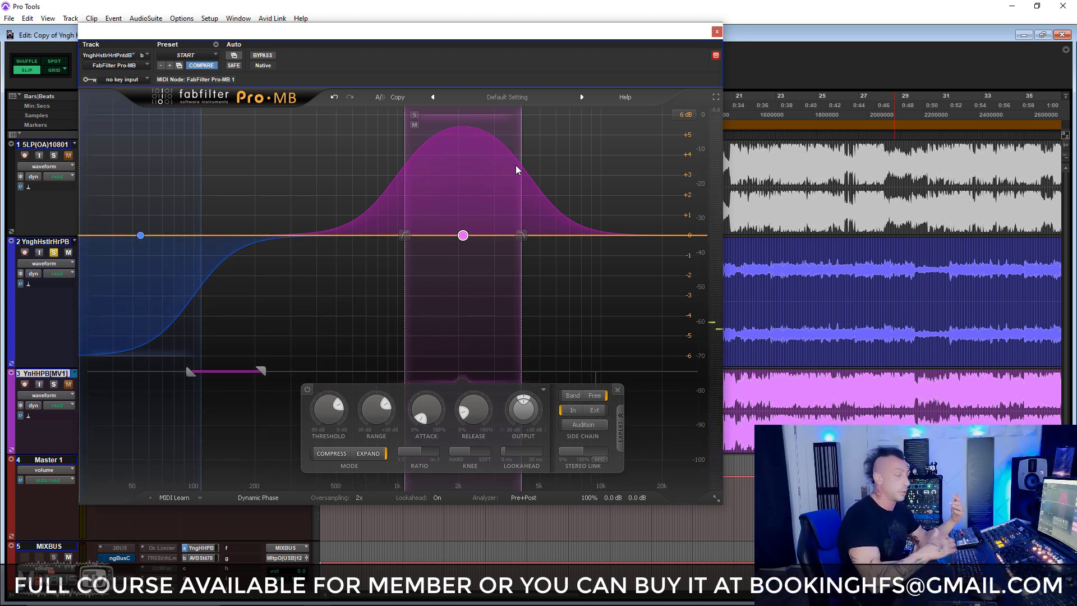
Step: Close Pro-MB, enlarge the Weiss DS1-MK3 window, and switch on its waveform display during playback
left_click(717, 33)
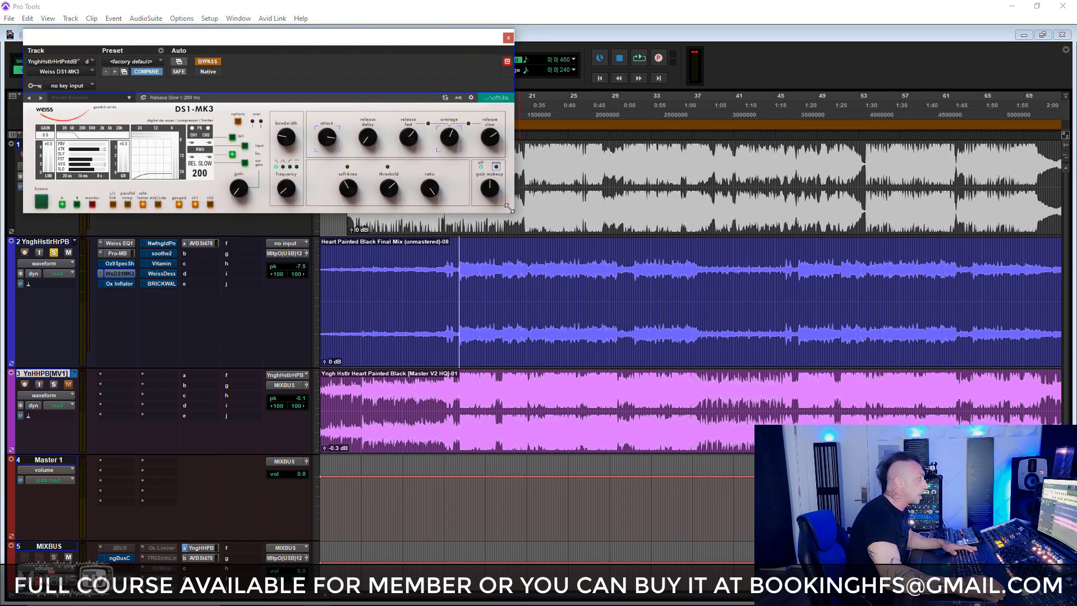
left_click_drag(508, 207, 785, 329)
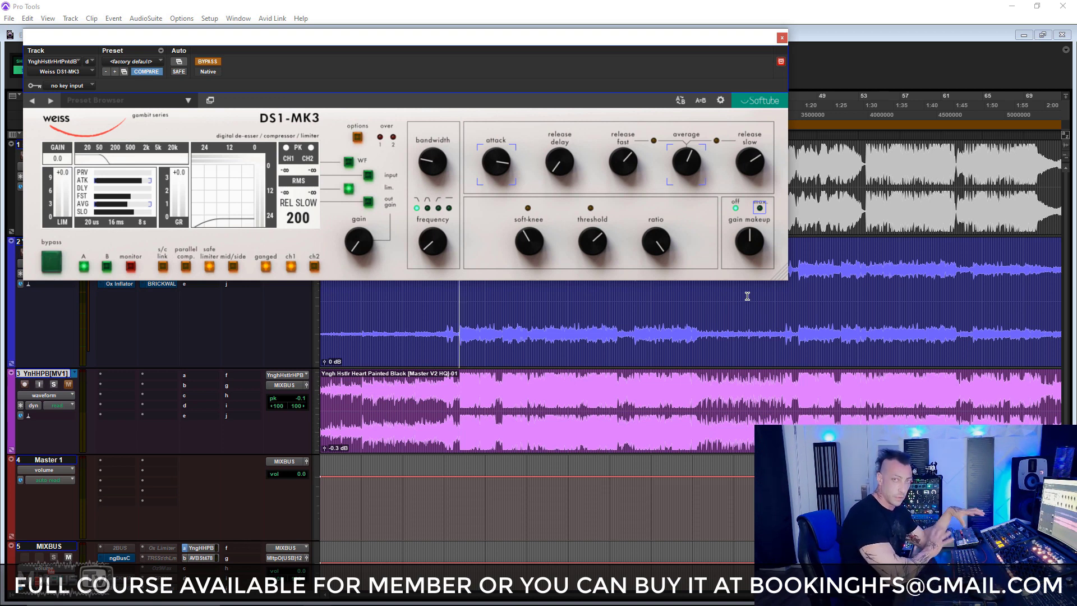
mouse_move(426, 242)
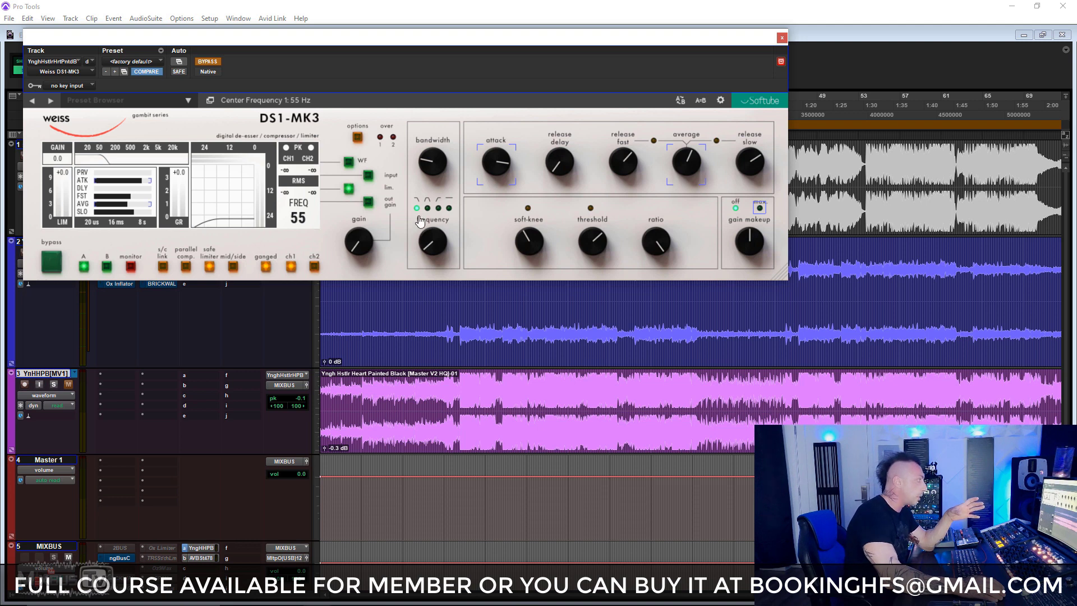
mouse_move(420, 215)
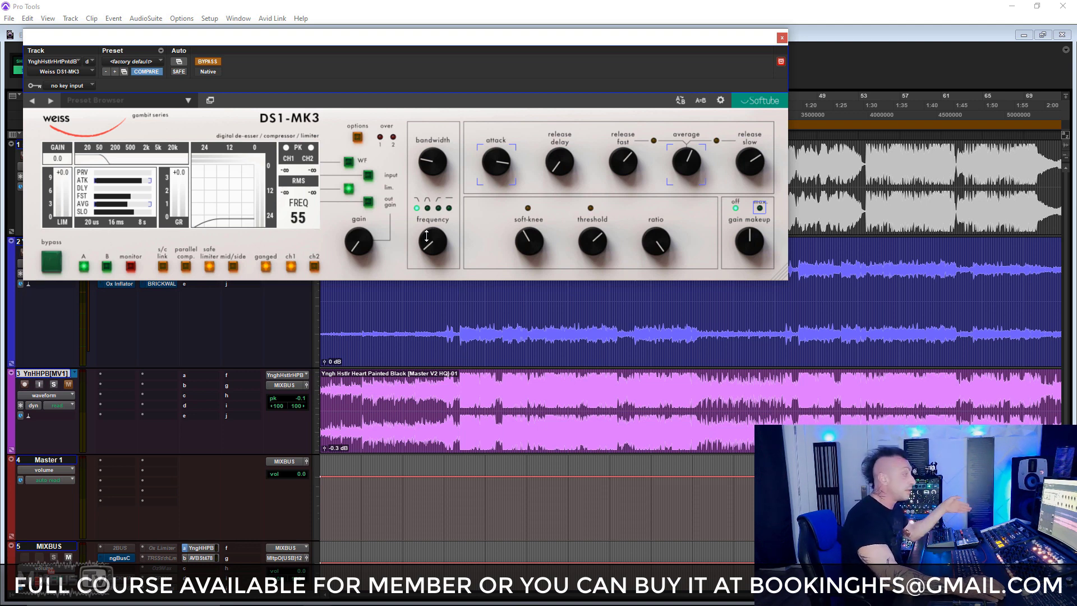
mouse_move(353, 175)
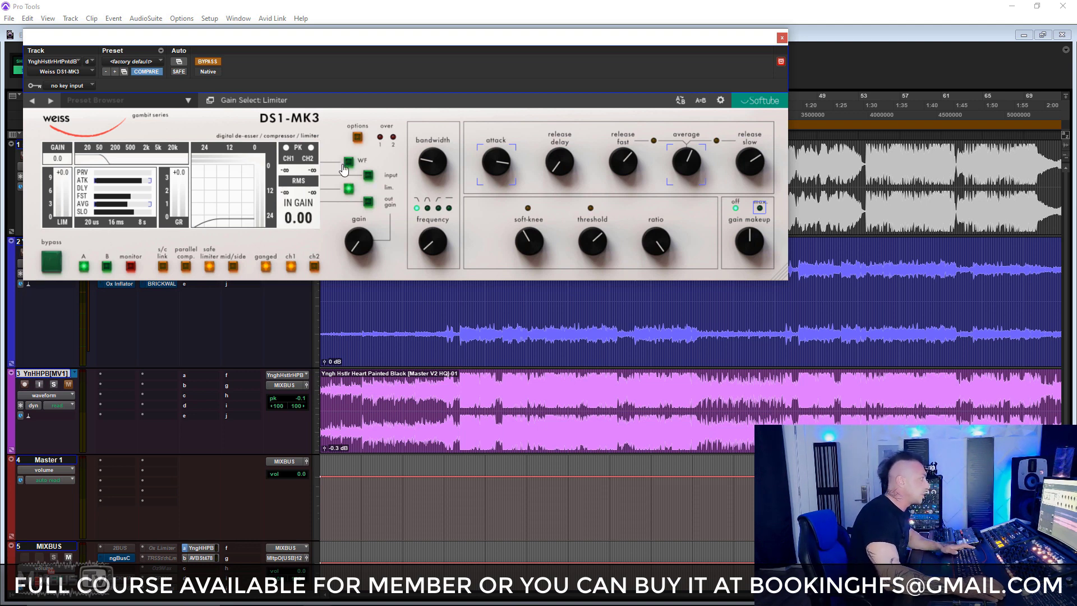
key("space")
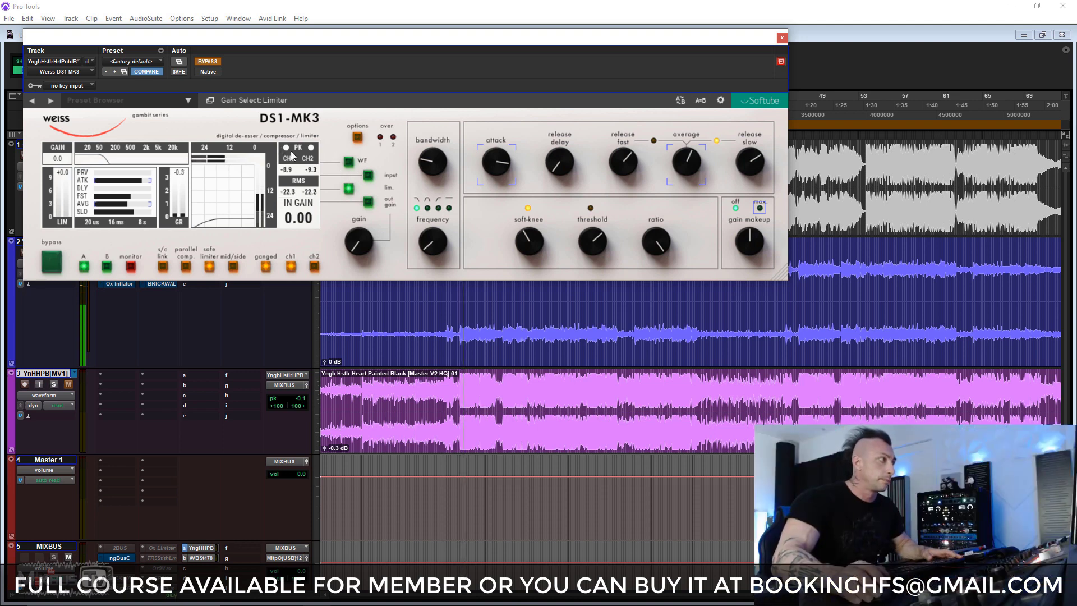
left_click(348, 164)
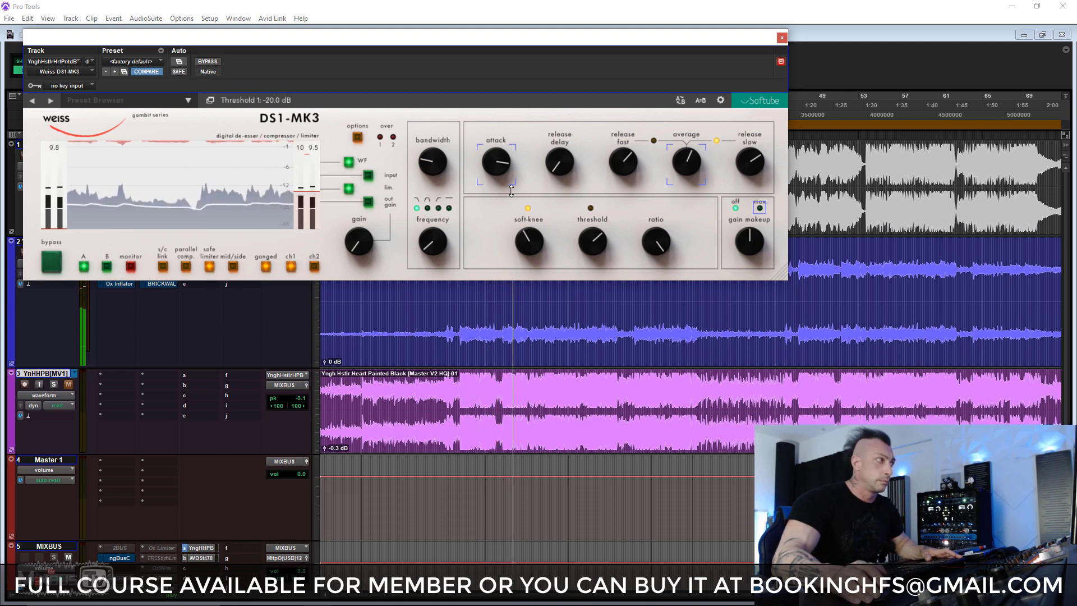
Step: Compare the DS1-MK3 de-esser bypassed and re-enabled
left_click(216, 63)
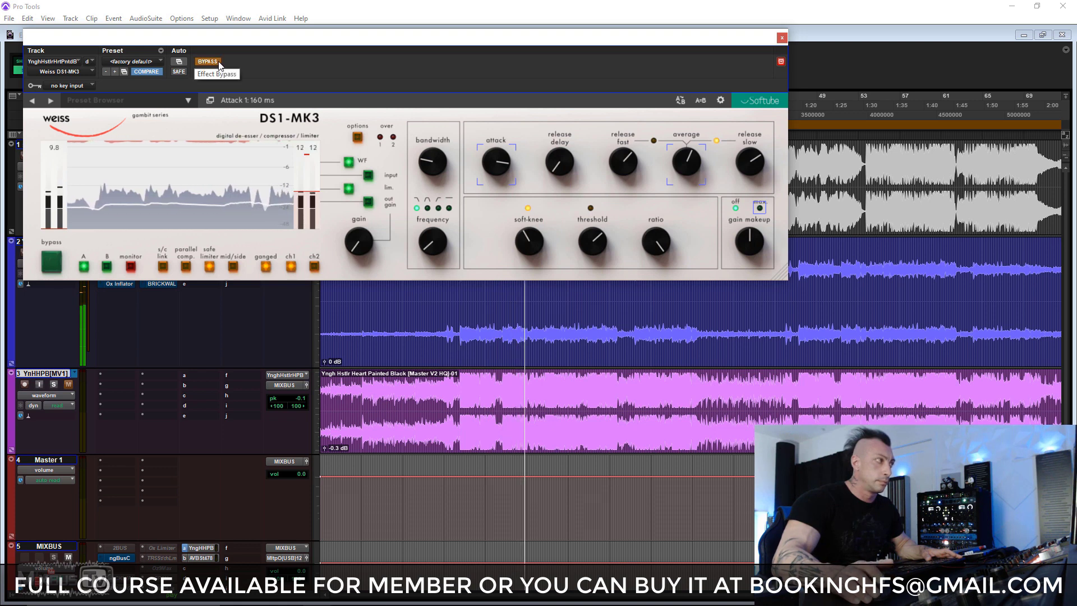
left_click(218, 63)
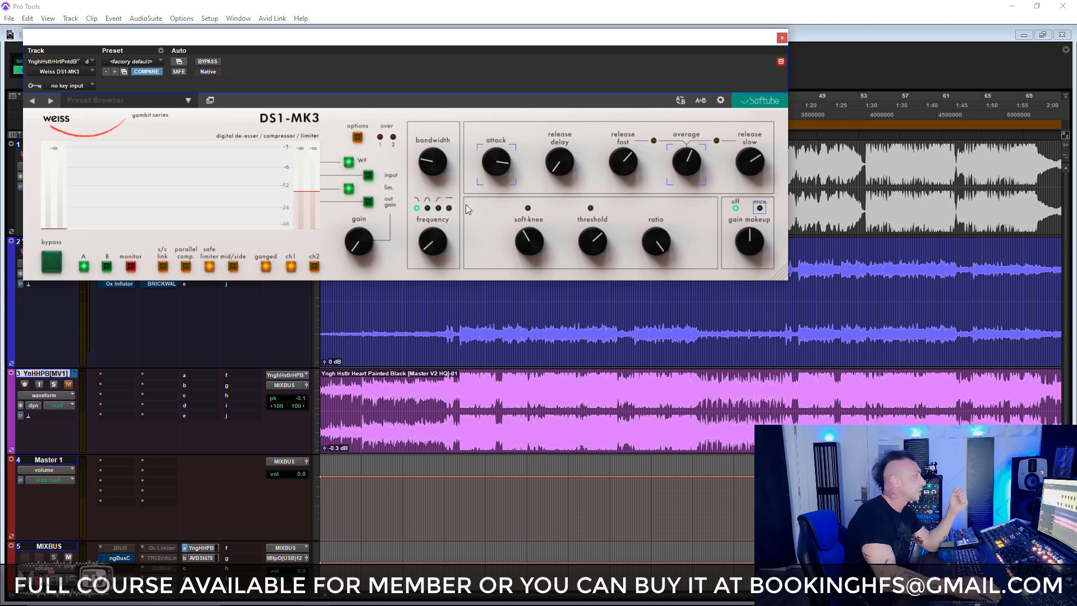
mouse_move(222, 223)
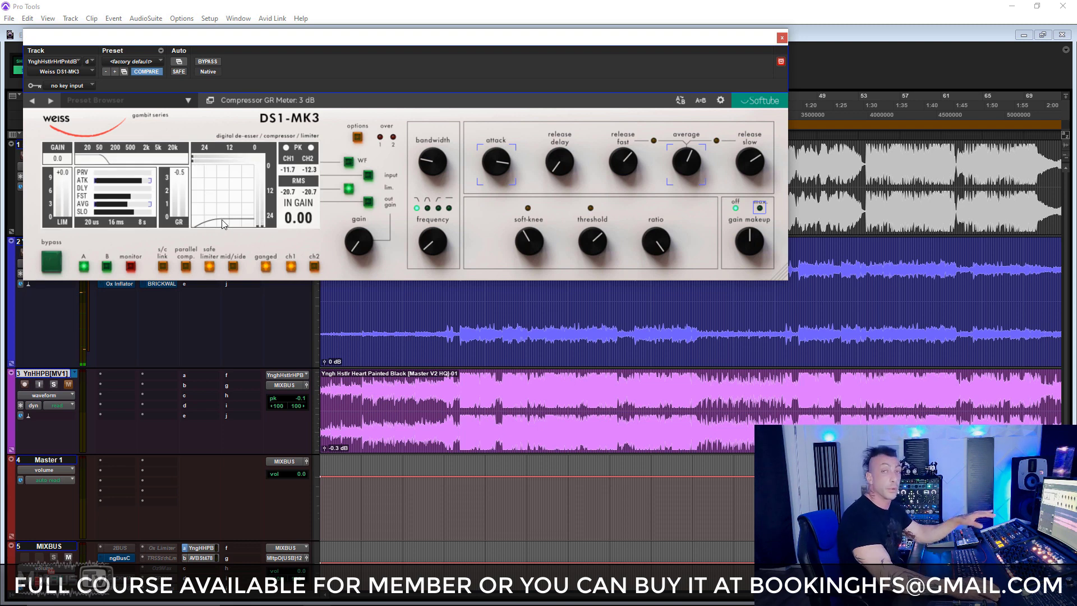
Step: Close the DS1-MK3, open the Oxford Inflator on track 2, and stop playback
left_click(781, 38)
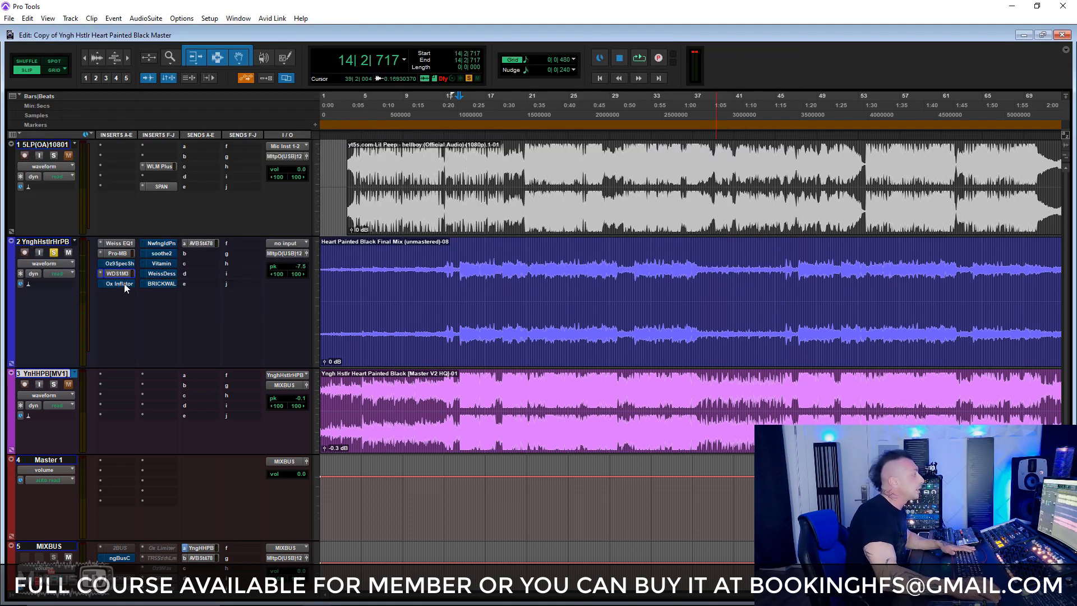
left_click(120, 284)
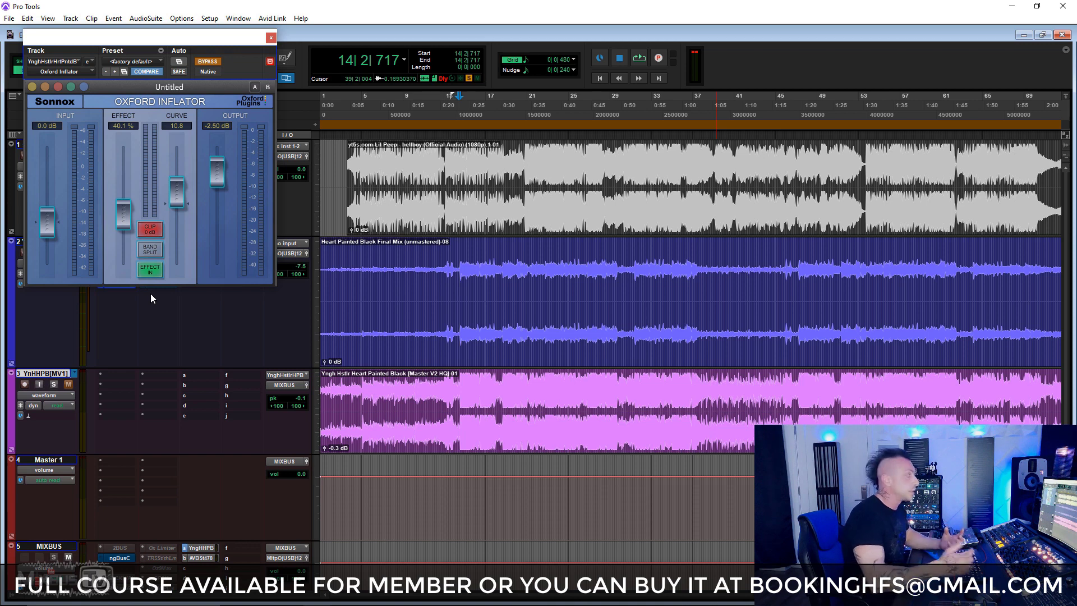
key("space")
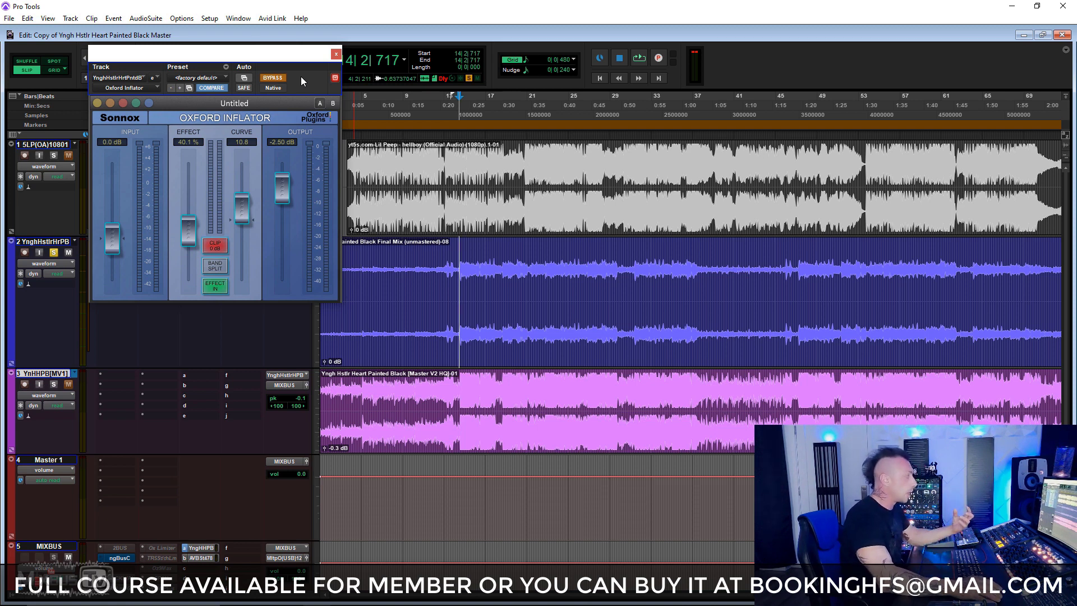
Step: Compare the Oxford Inflator in and out of bypass during playback, then close its window
key("space")
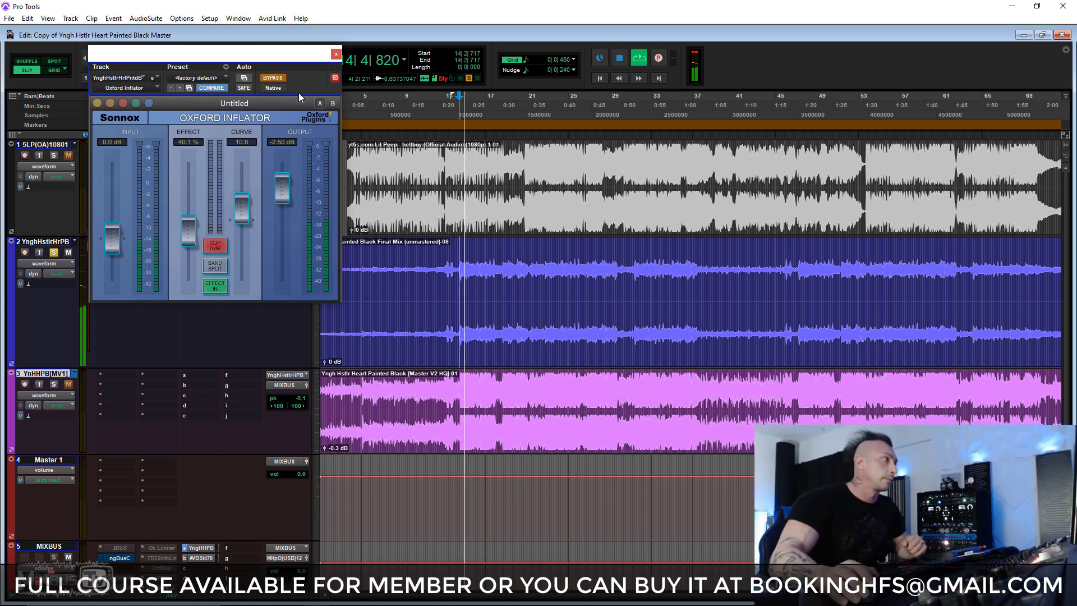
left_click(274, 78)
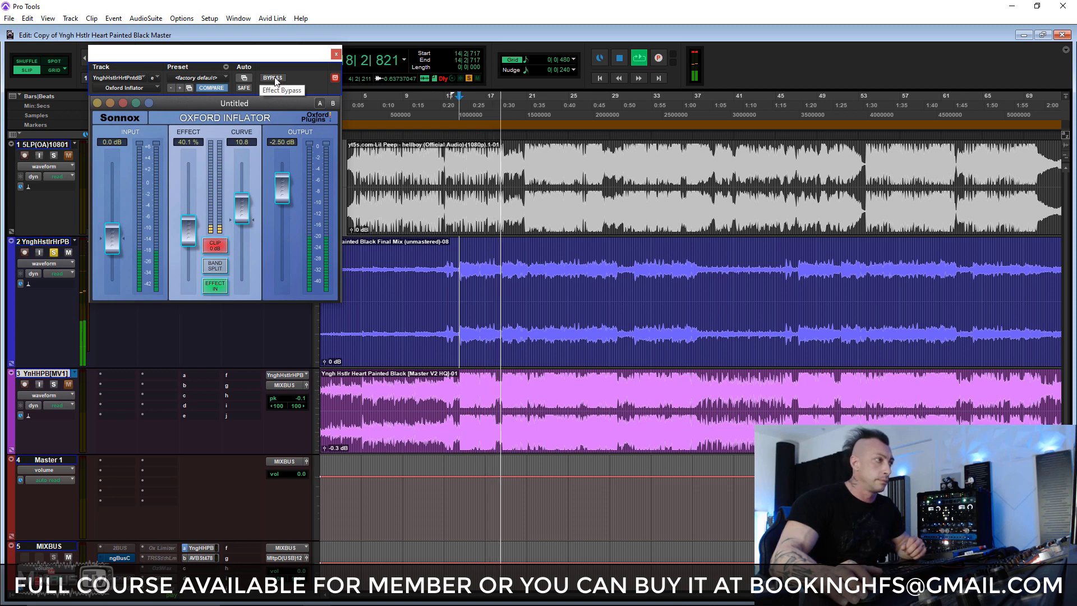
left_click(274, 78)
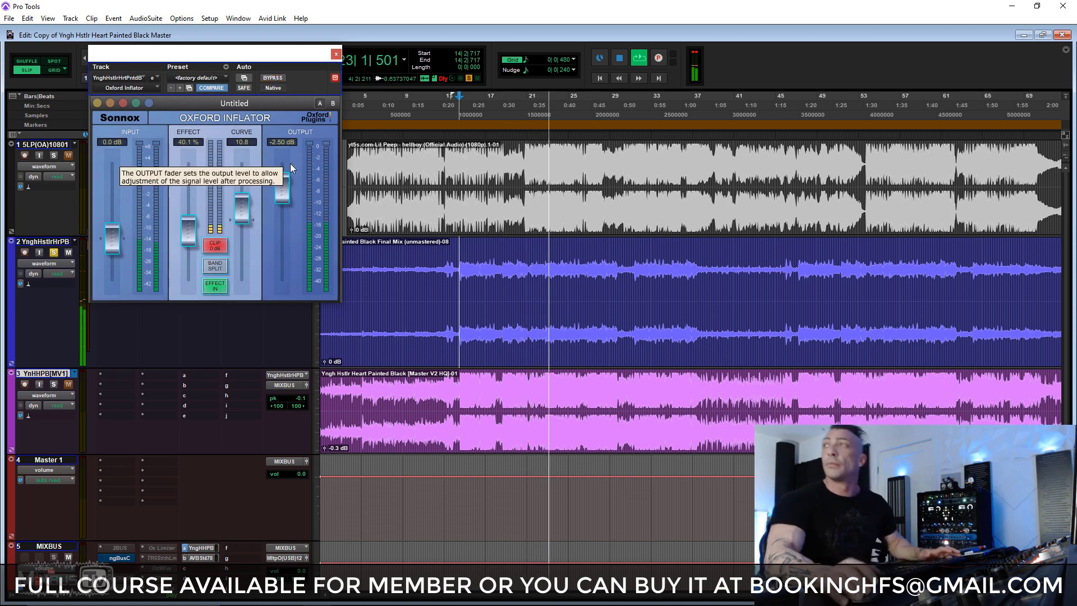
key("space")
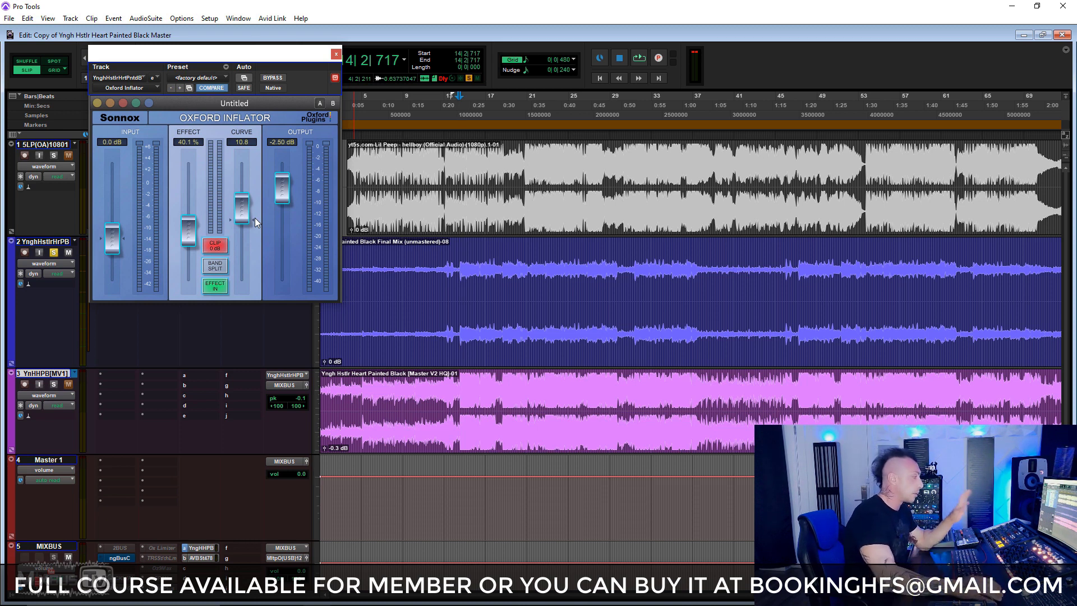
key("ctrl+w")
Step: Open soothe2 on the master and compare it bypassed and active during playback, leaving it active
left_click(171, 256)
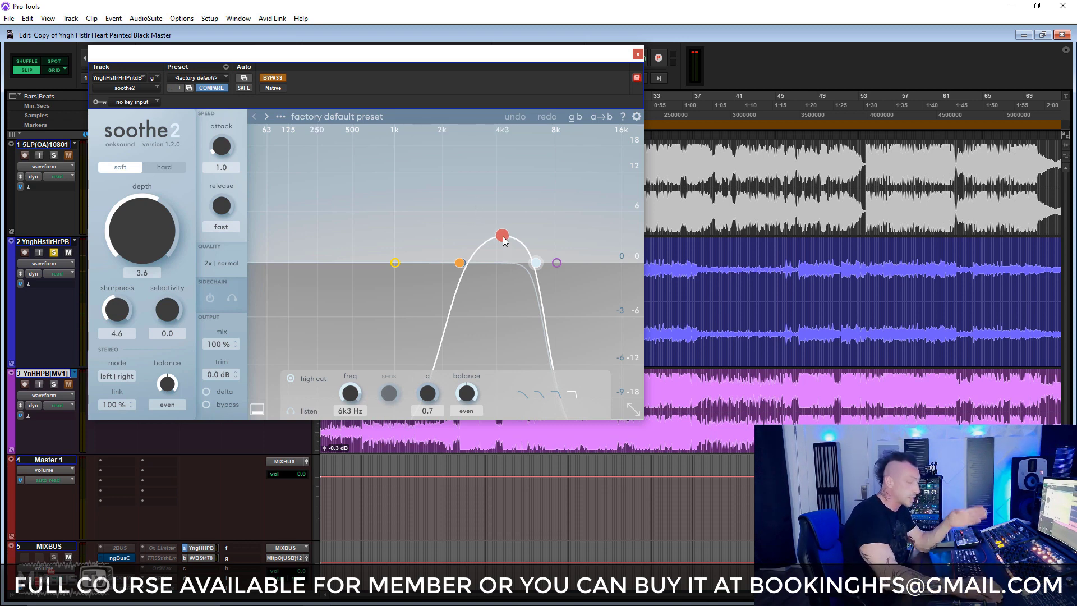
key("space")
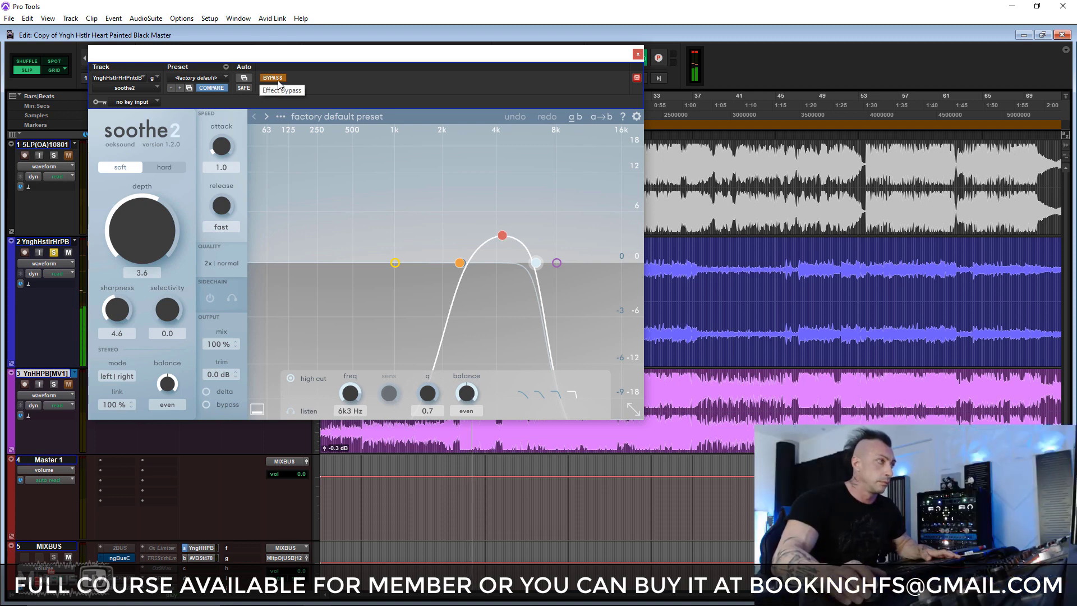
left_click(273, 78)
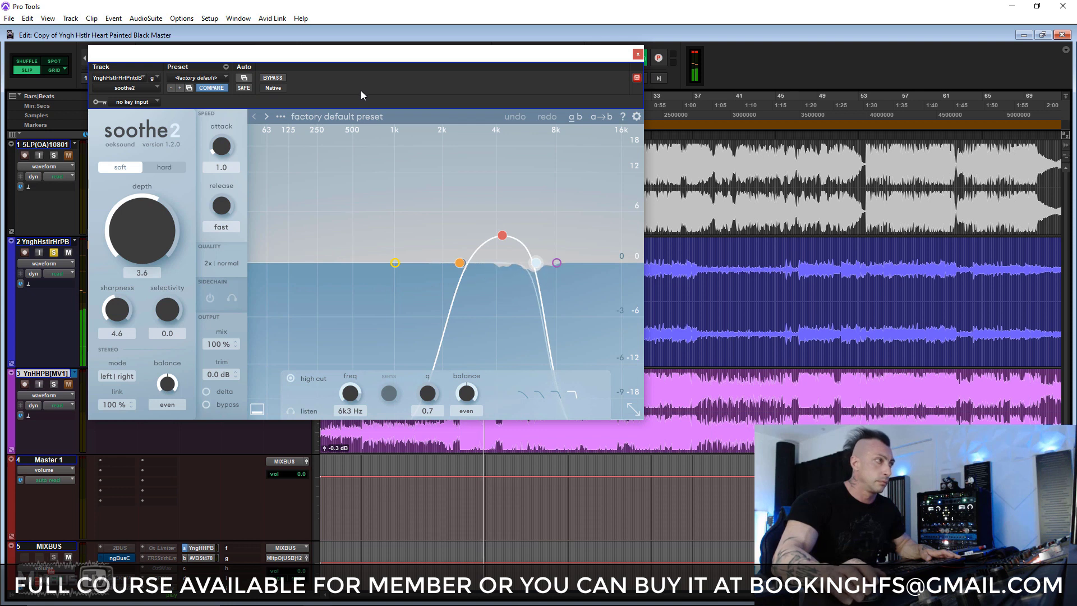
left_click(273, 78)
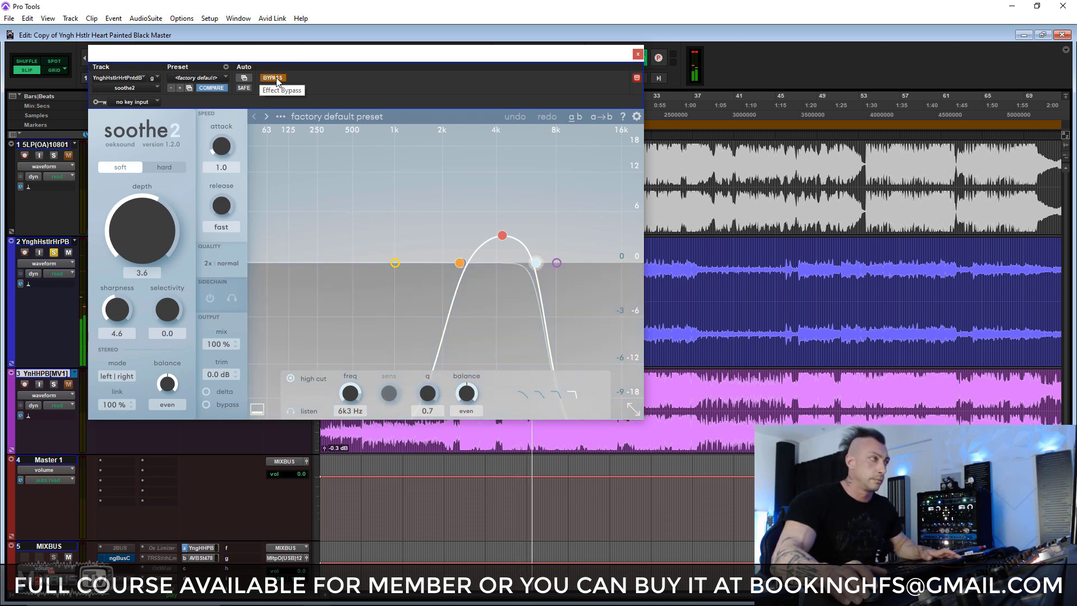
left_click(274, 78)
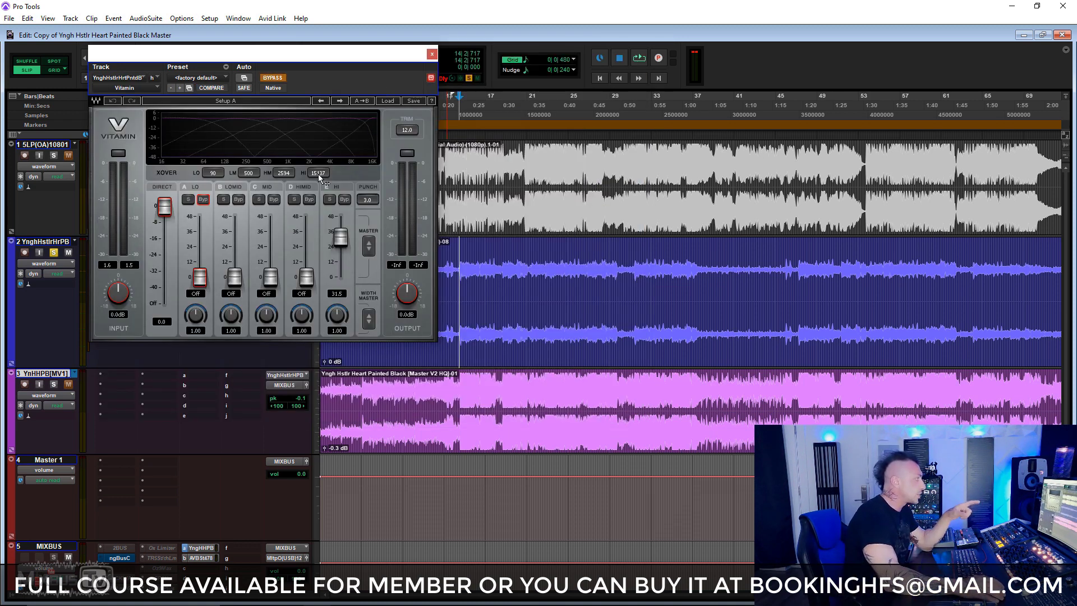
Step: Focus Vitamin's HI crossover value 15137, then play and switch Vitamin back into the signal
left_click(318, 174)
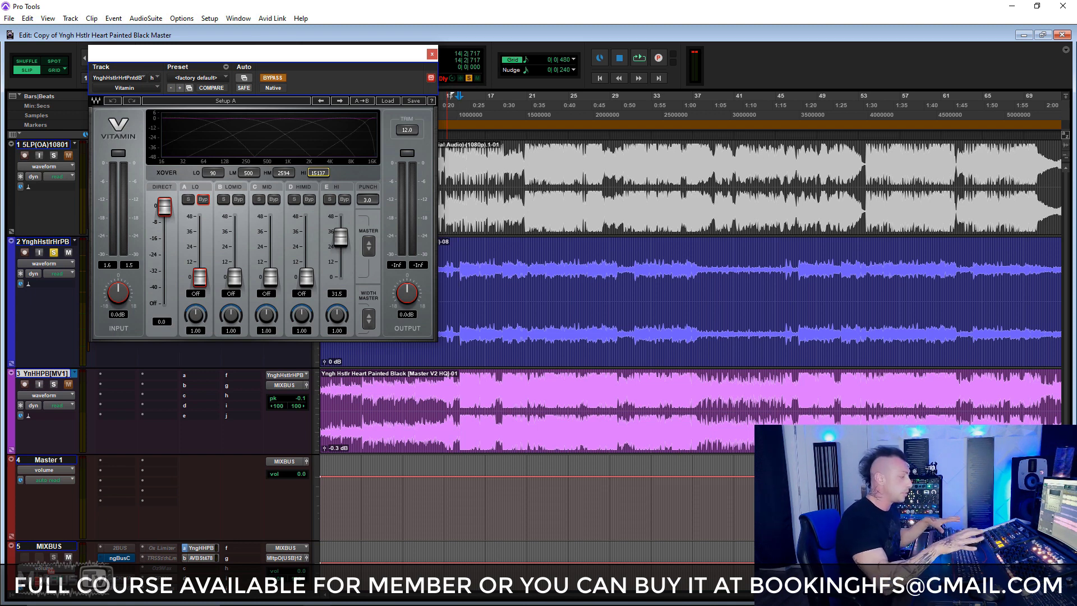
key("space")
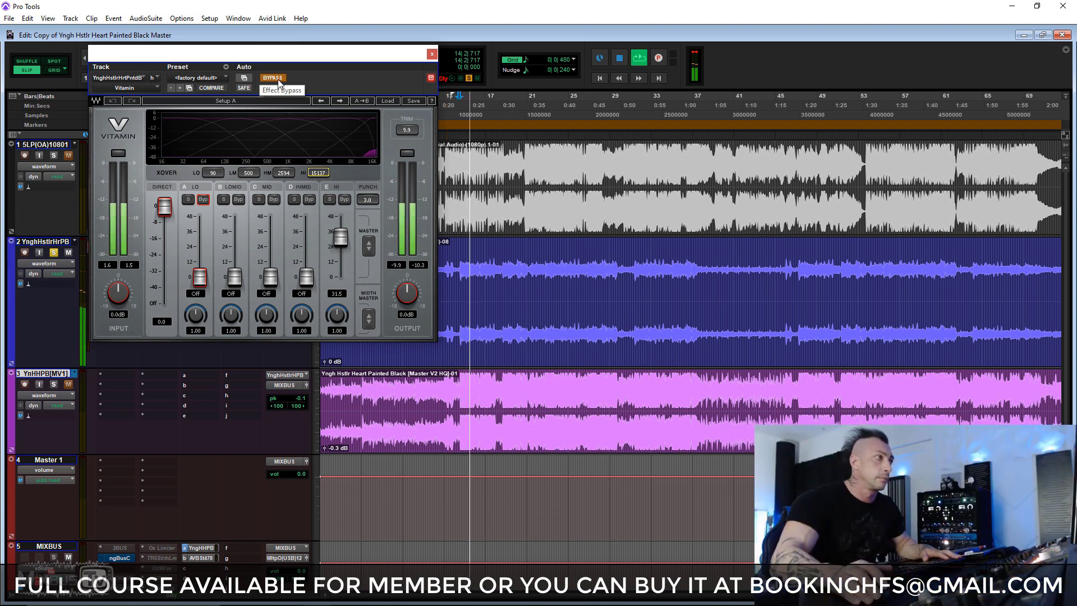
left_click(273, 78)
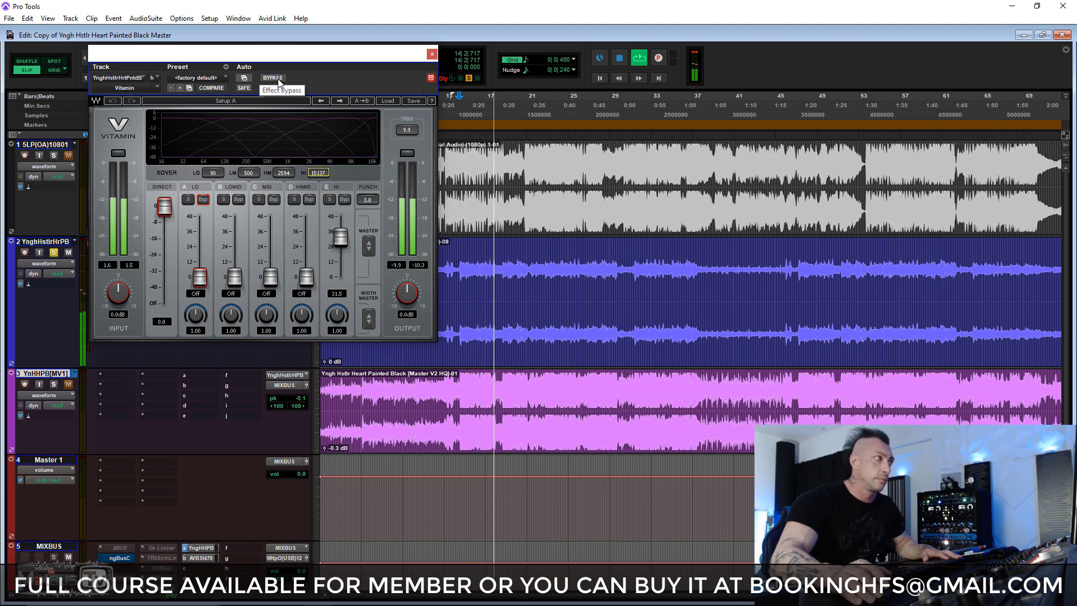
Step: Bypass Vitamin, then A/B the Weiss Deess de-esser on playback, leaving it active at -35.0 dB
left_click(272, 78)
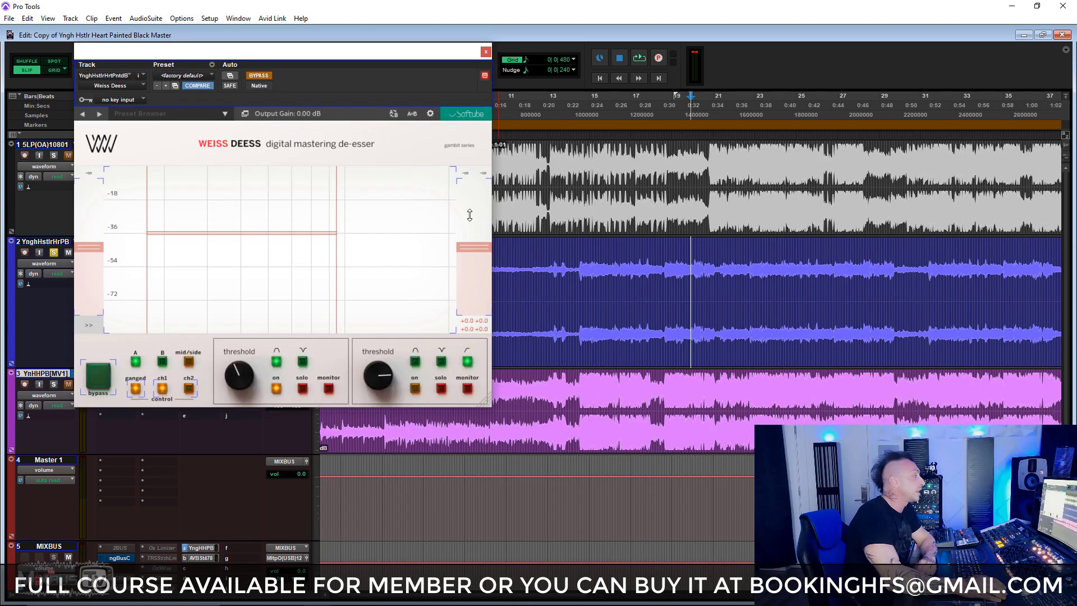
left_click_drag(382, 51, 354, 41)
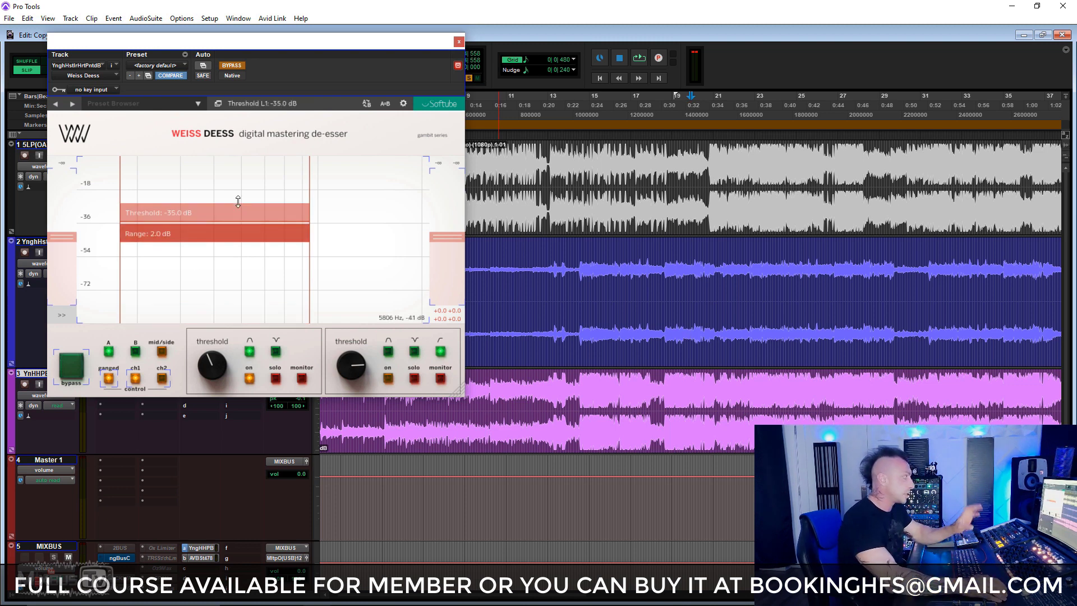
key("space")
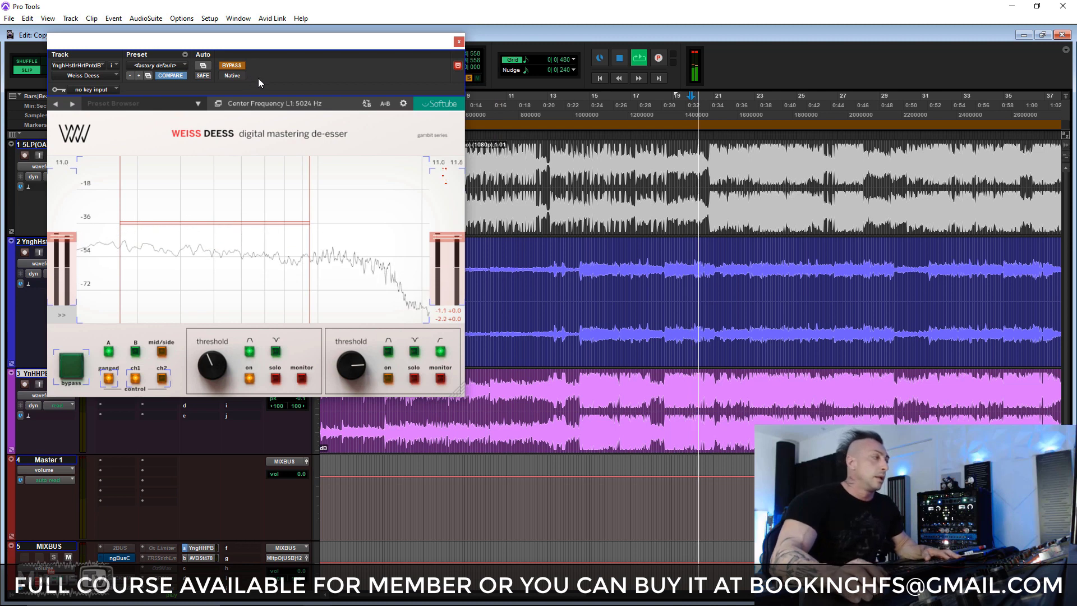
left_click(234, 67)
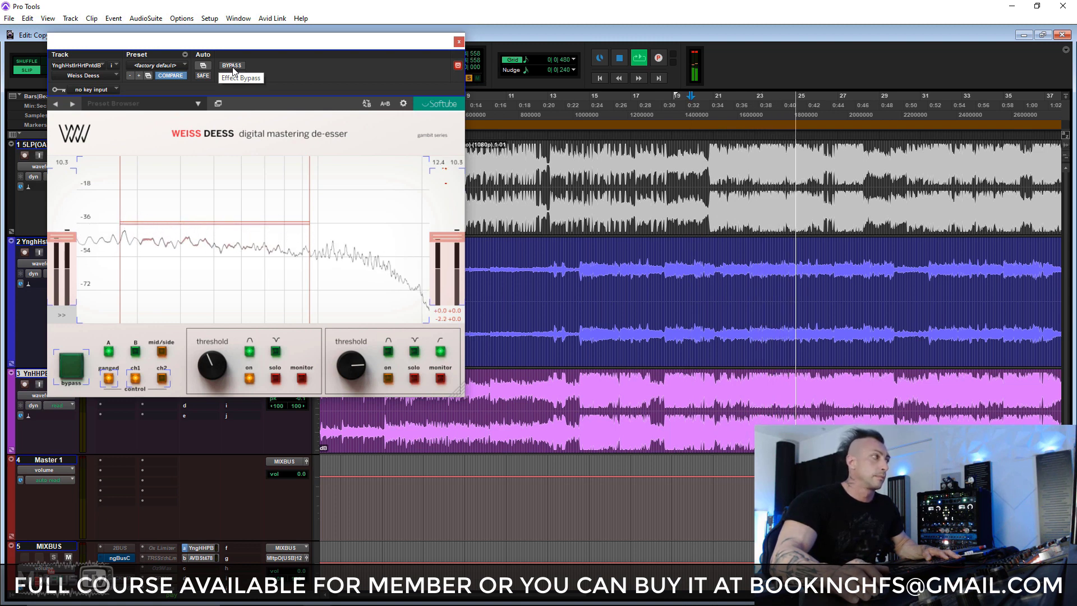
left_click(232, 66)
left_click(232, 65)
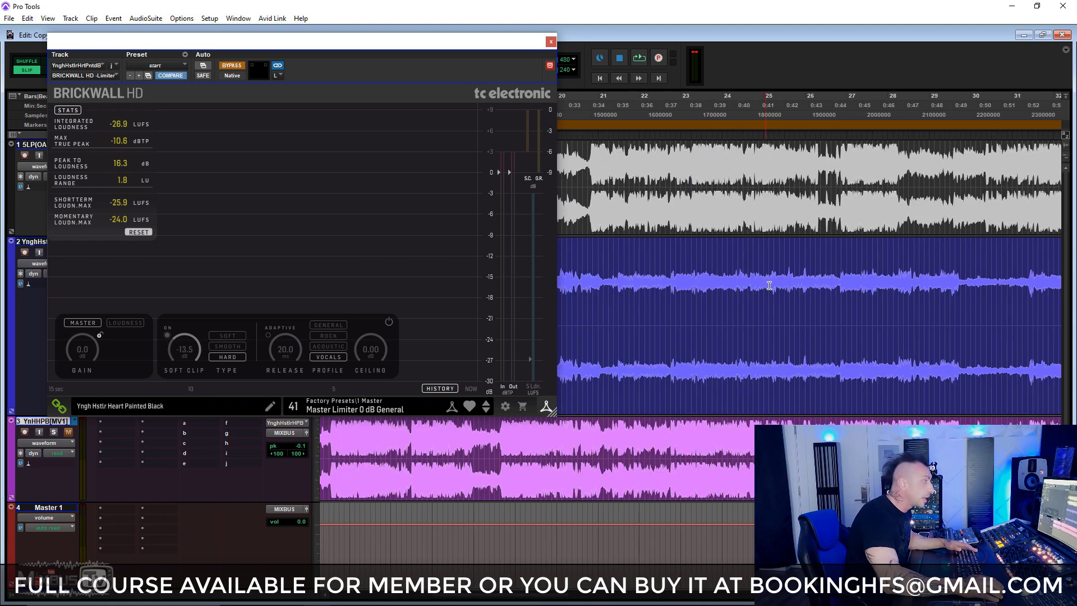
Step: Select roughly 0:22–0:43 of track 2 on the timeline
left_click_drag(774, 285, 809, 296)
key("ctrl+[")
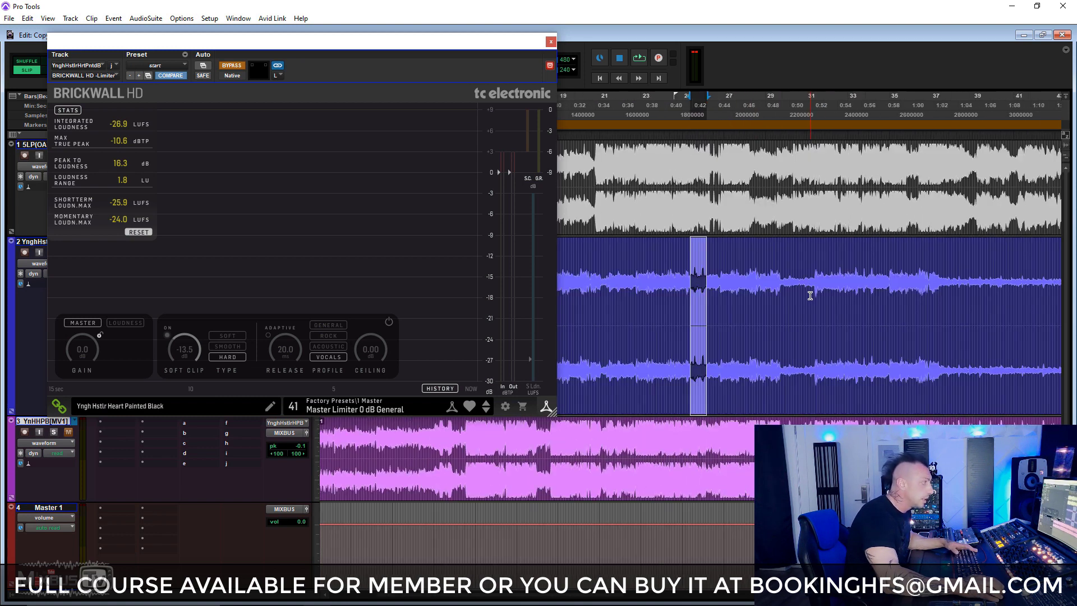
left_click(859, 274)
scroll(859, 274, "left", 5)
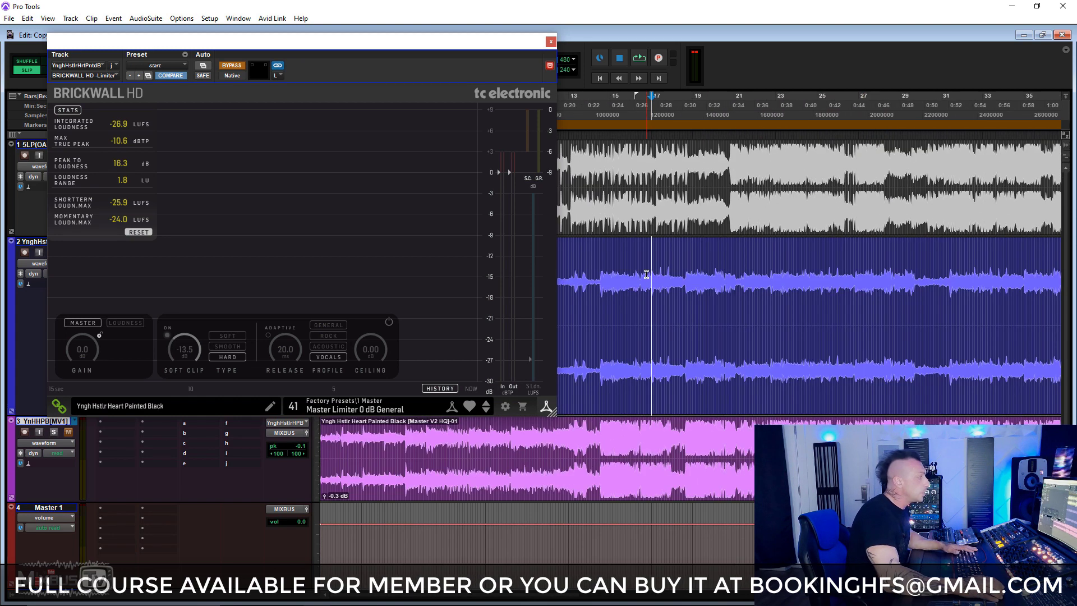
left_click_drag(645, 283, 848, 285)
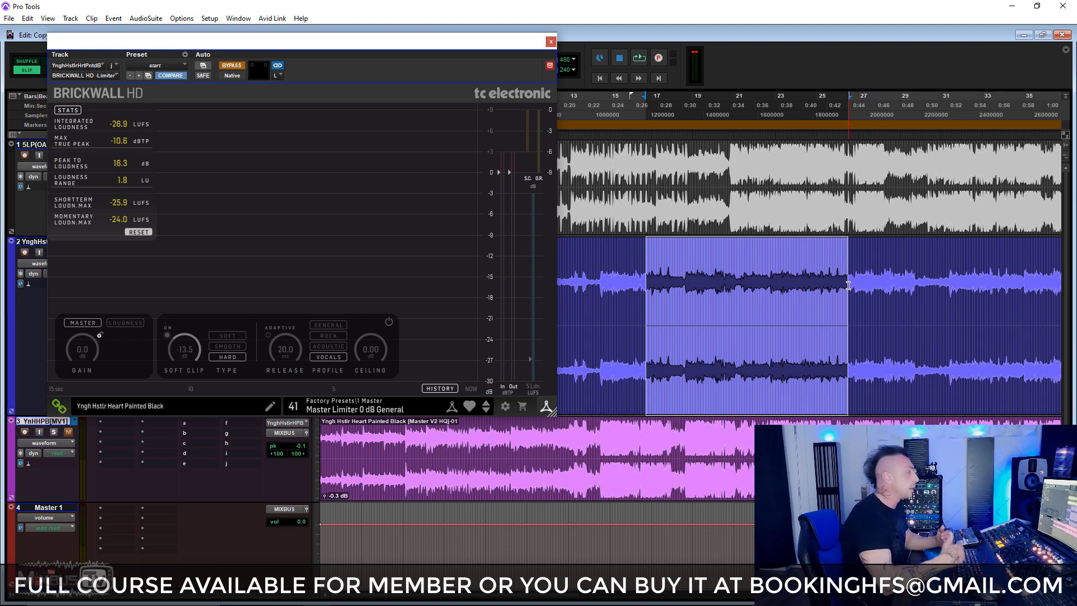
key("shift+Left")
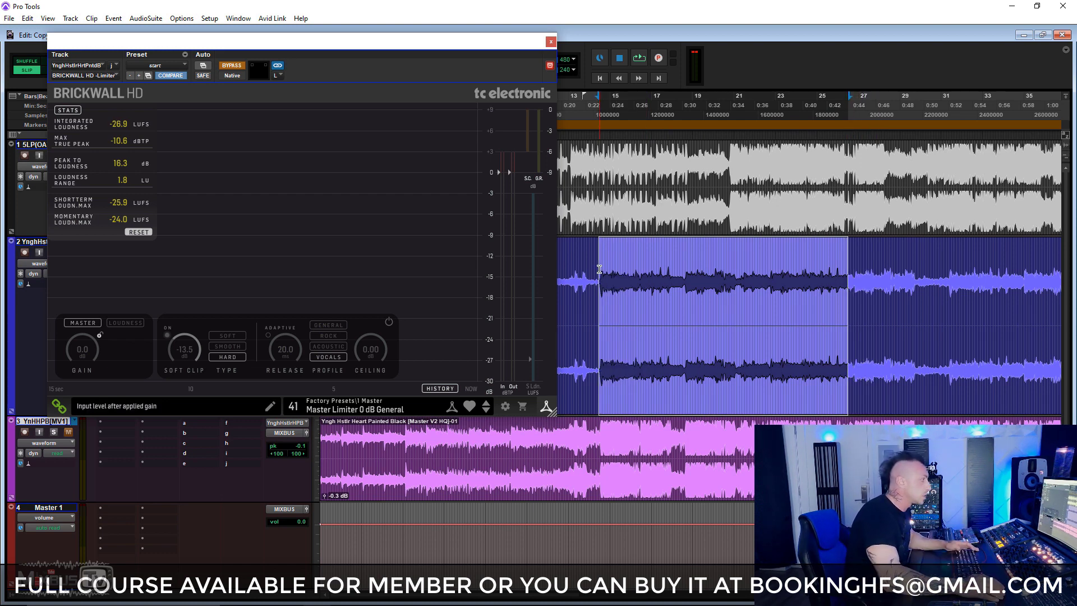
Step: Play the selection comparing Brickwall HD bypassed and active, leaving it on, then stop playback
key("space")
left_click(240, 66)
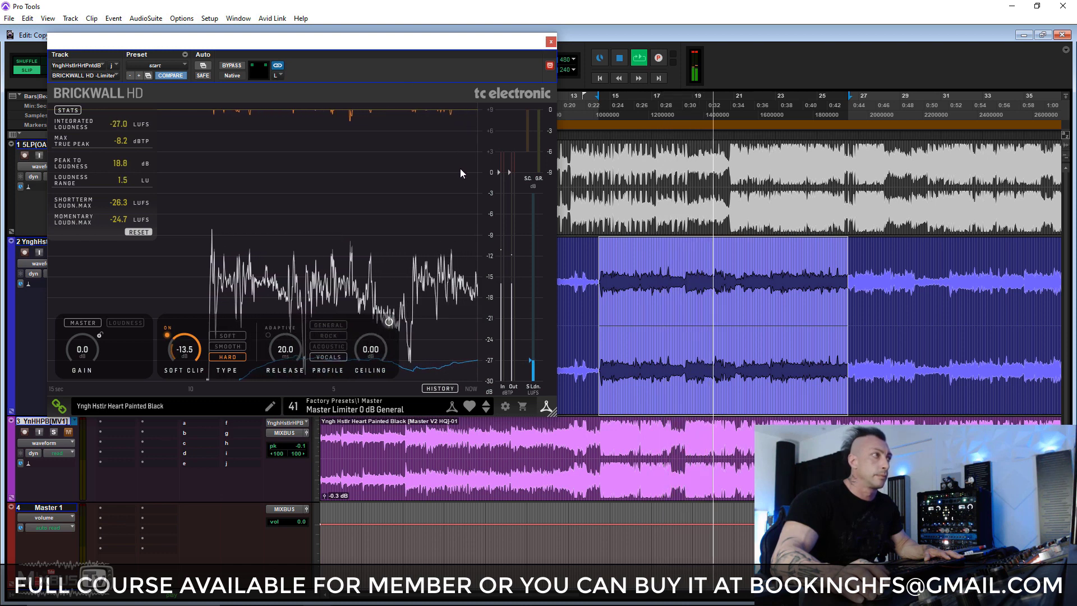
left_click(230, 66)
left_click(230, 68)
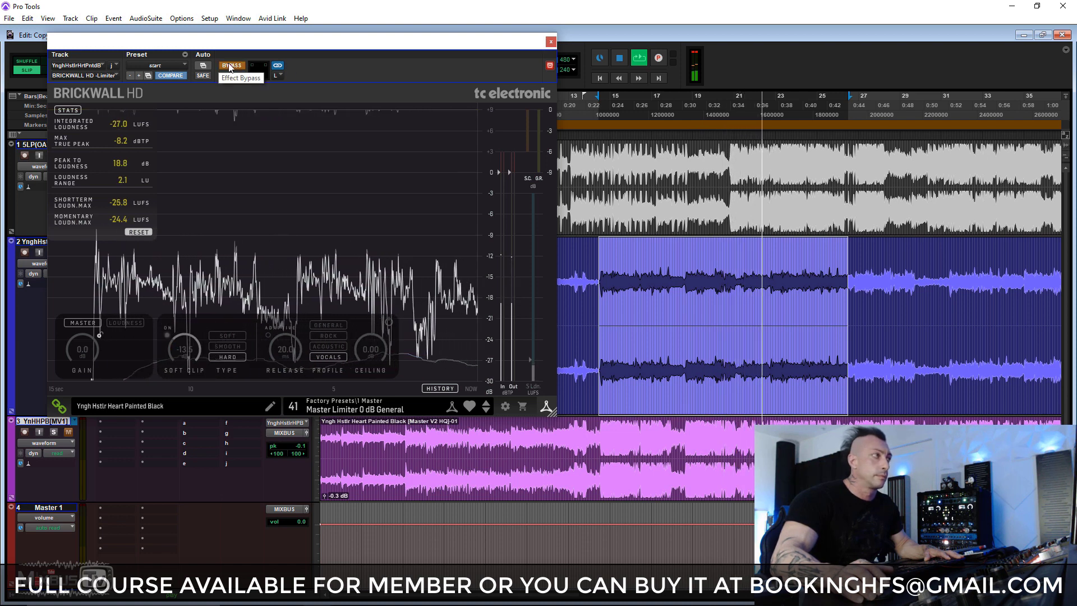
left_click(230, 67)
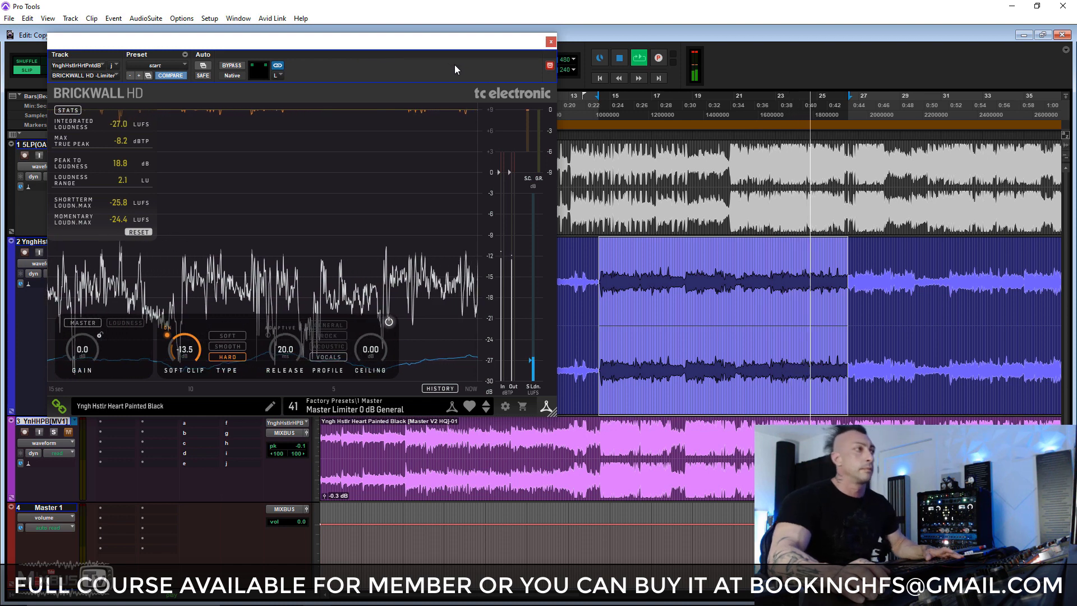
key("space")
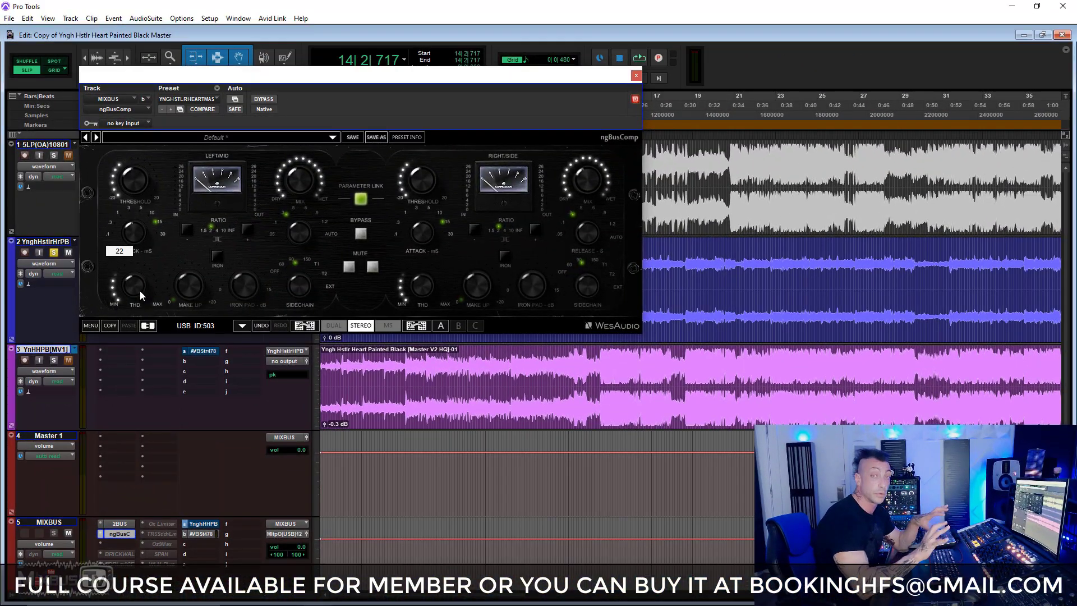
Step: Close the ngBusComp window and launch the Flock Audio PATCH routing app from the taskbar
key("ctrl+w")
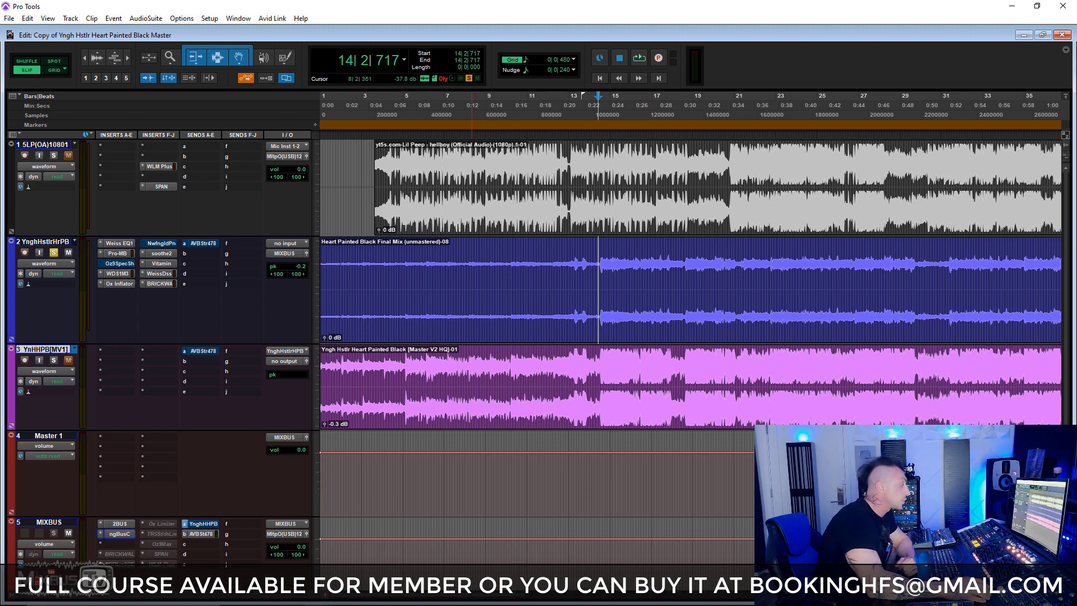
left_click(481, 595)
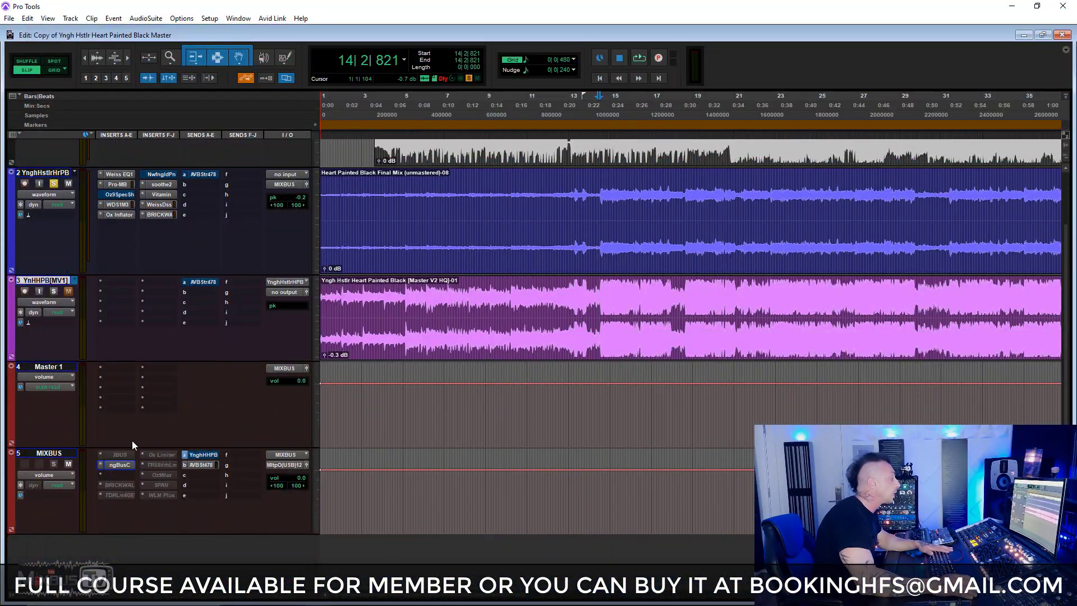
Step: During playback, make the 2BUS hardware insert active, inactive, then active again
key("space")
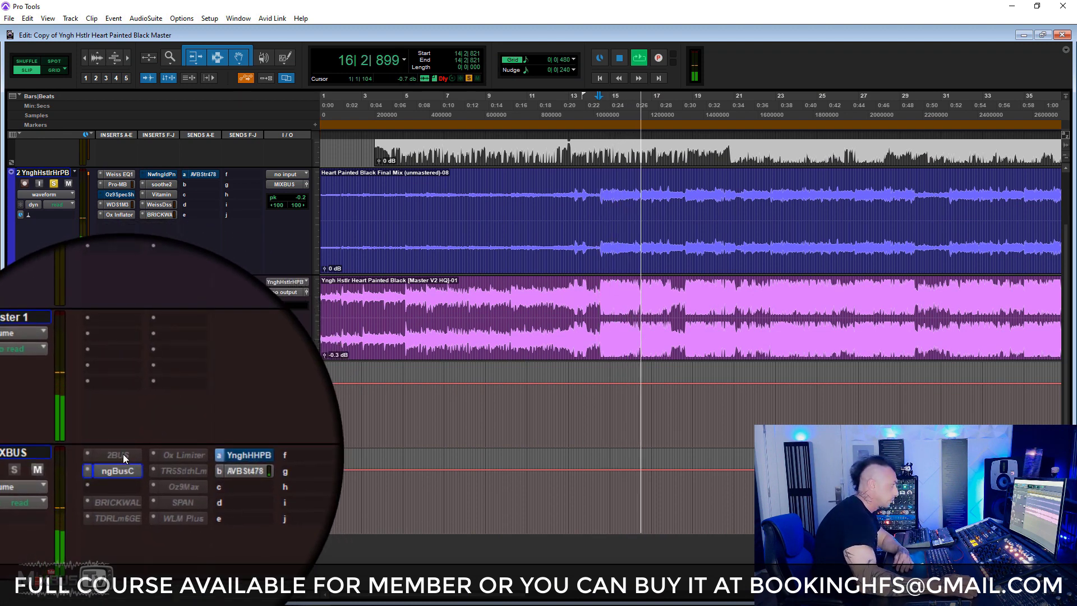
right_click(123, 453)
left_click(144, 456)
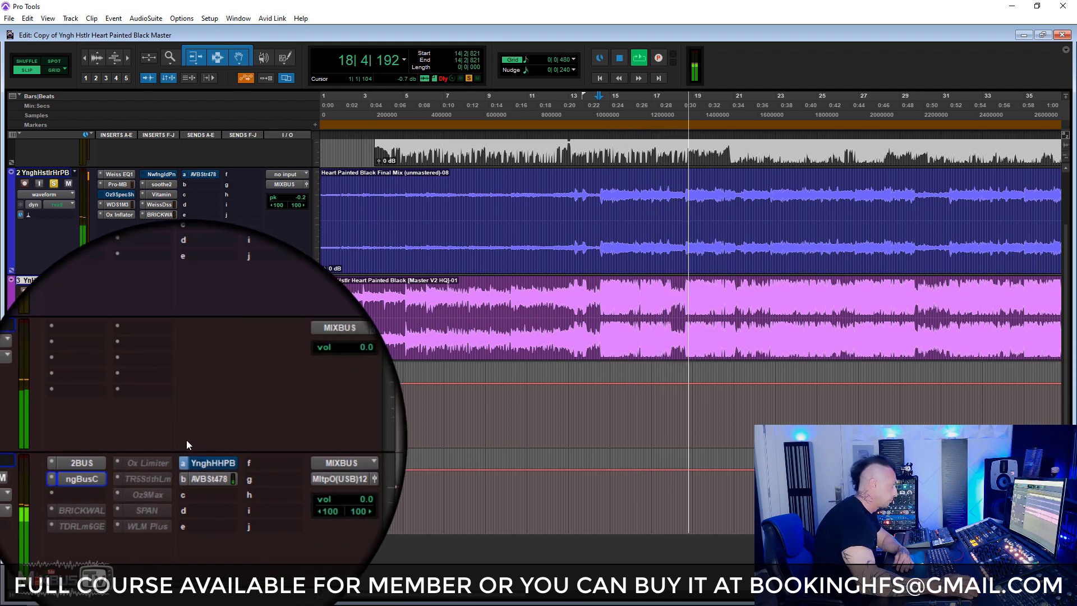
right_click(144, 453)
left_click(148, 454)
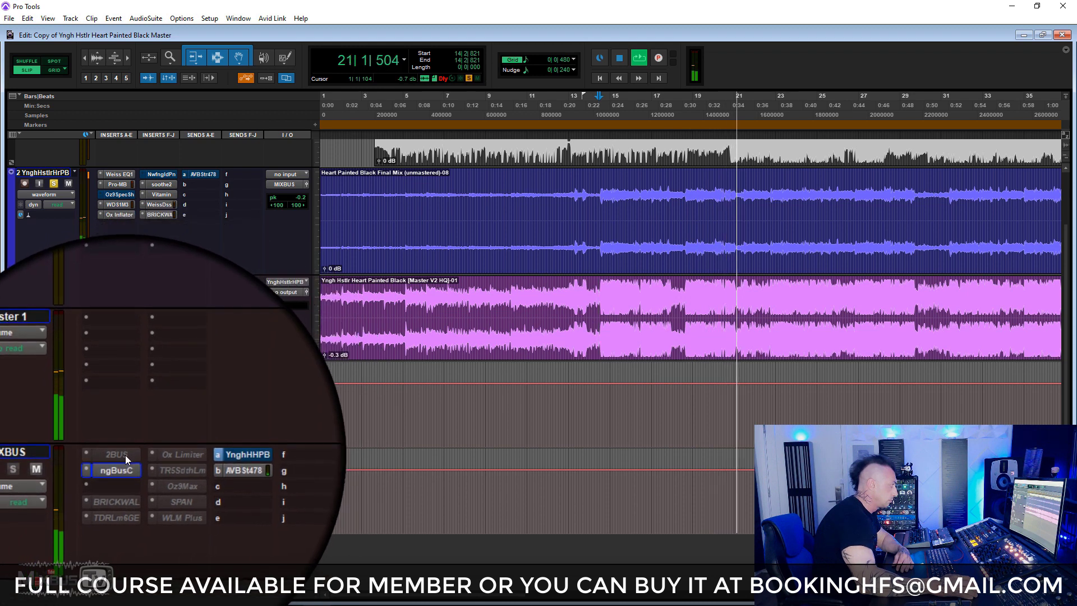
right_click(125, 455)
left_click(180, 457)
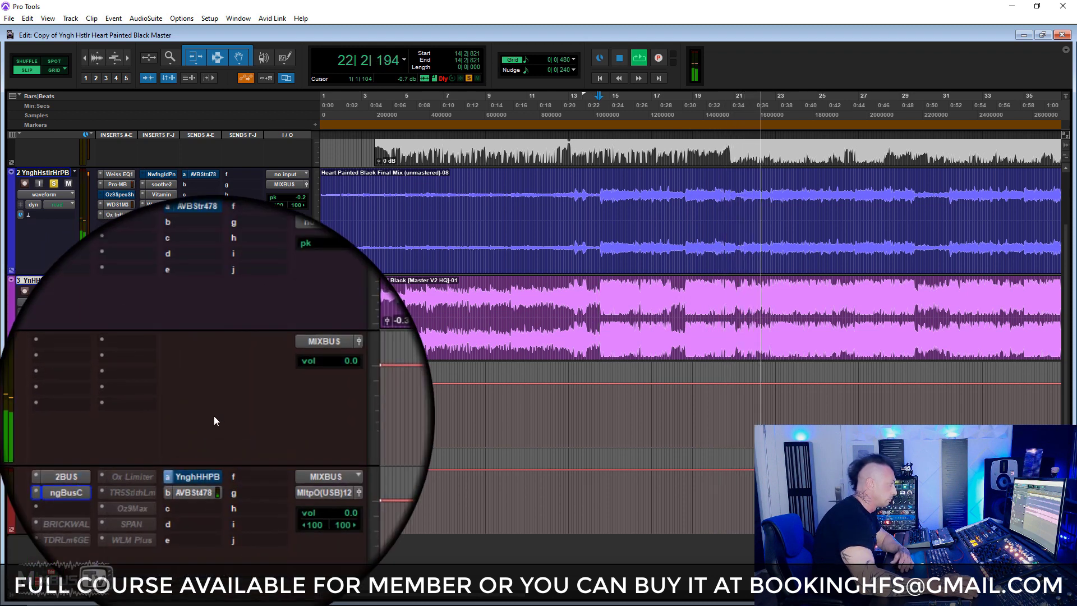